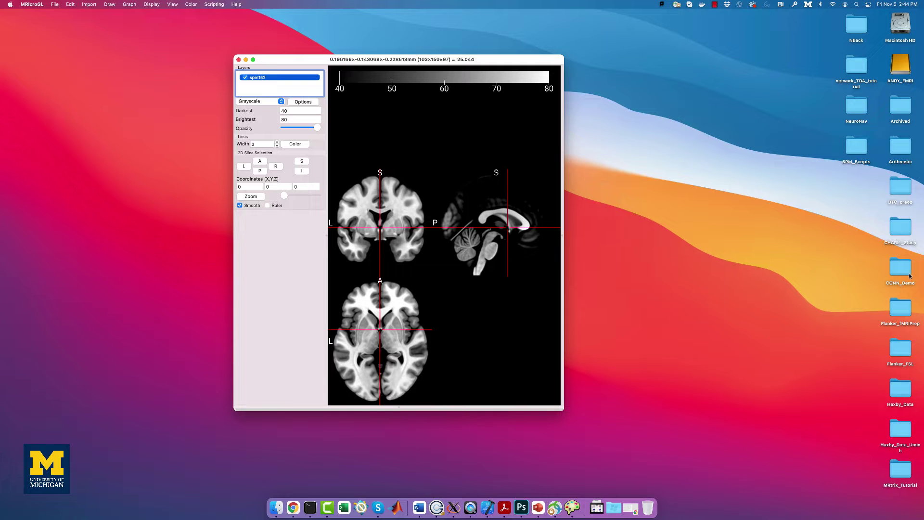
Step: Load sub-10_task-flanker_run-1_bold.nii.gz from Flanker_FSL/sub-10/func into the MRIcroGL viewer
double_click(901, 349)
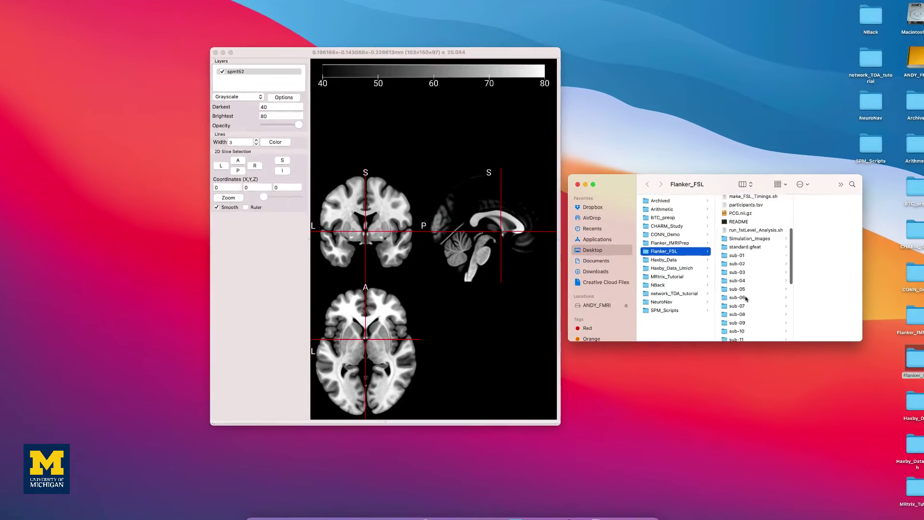
scroll(746, 299, "down", 3)
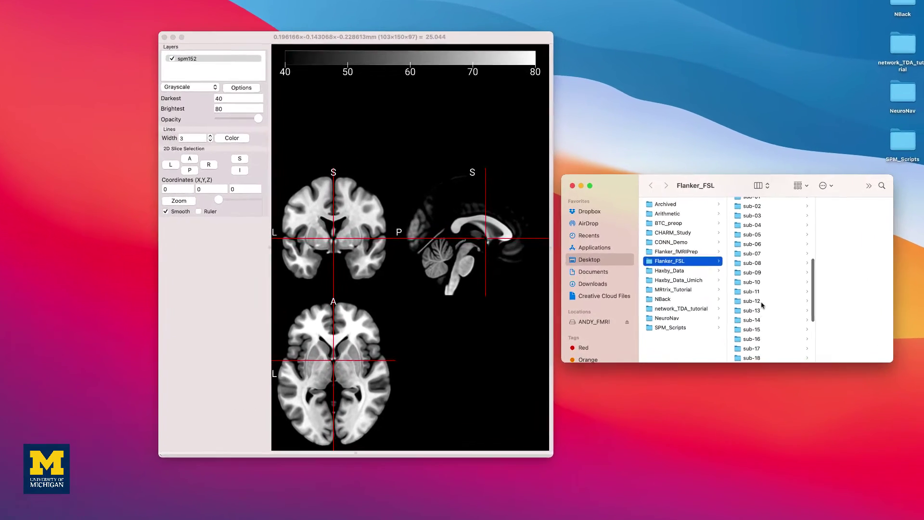
left_click(734, 269)
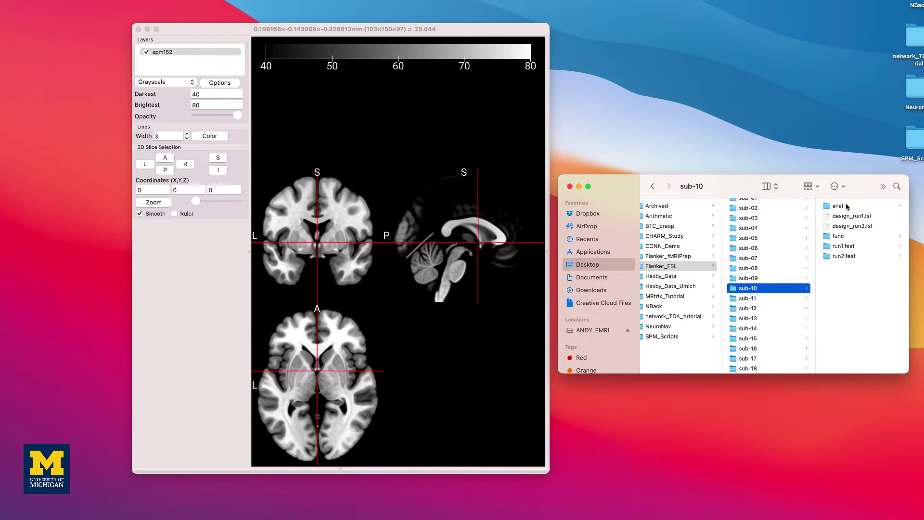
left_click(843, 238)
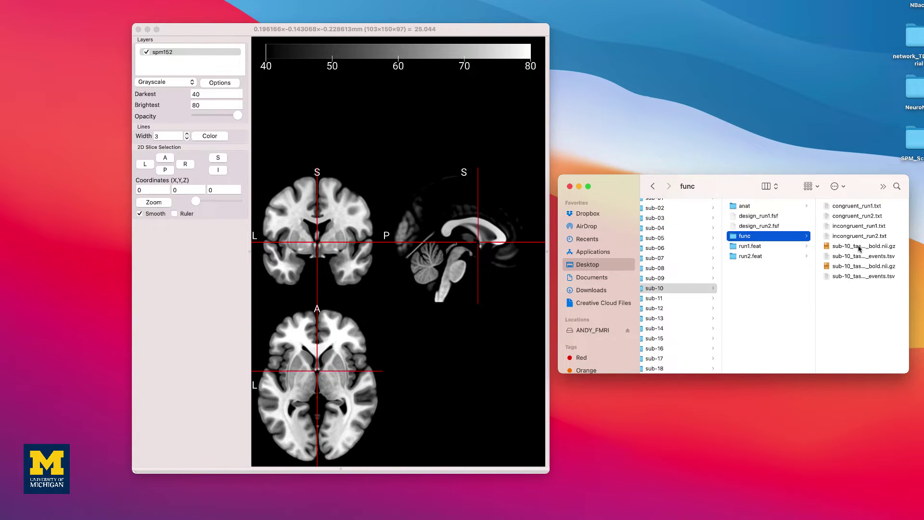
left_click(857, 247)
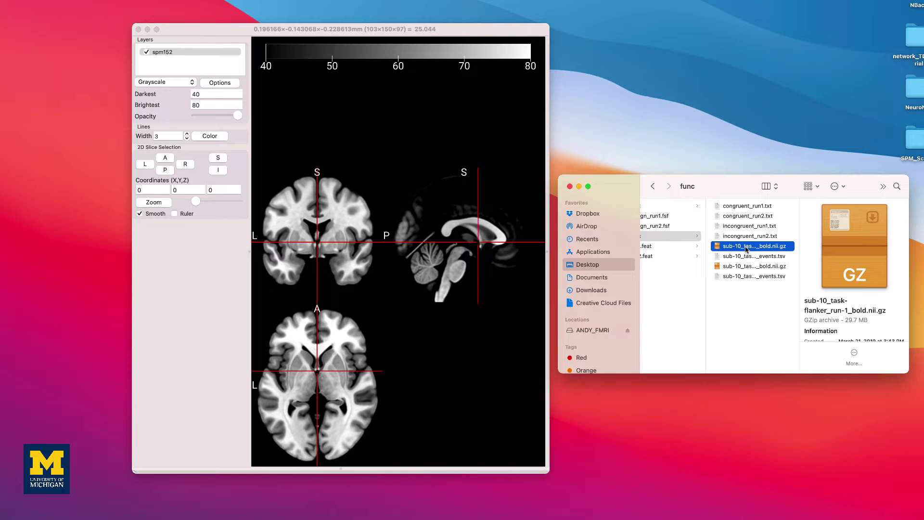
left_click_drag(747, 249, 367, 249)
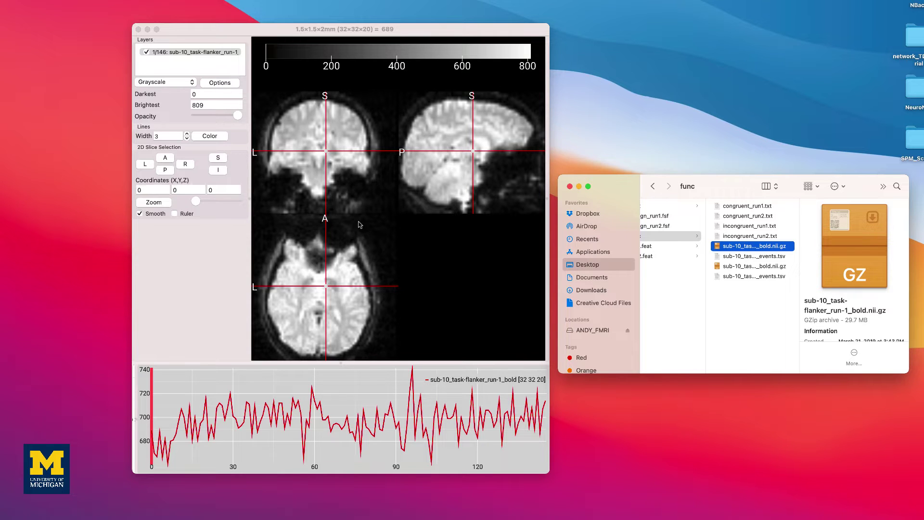
Step: Place the crosshair in the coronal slice and scroll through neighbouring slices
left_click(315, 142)
left_click_drag(314, 138, 310, 143)
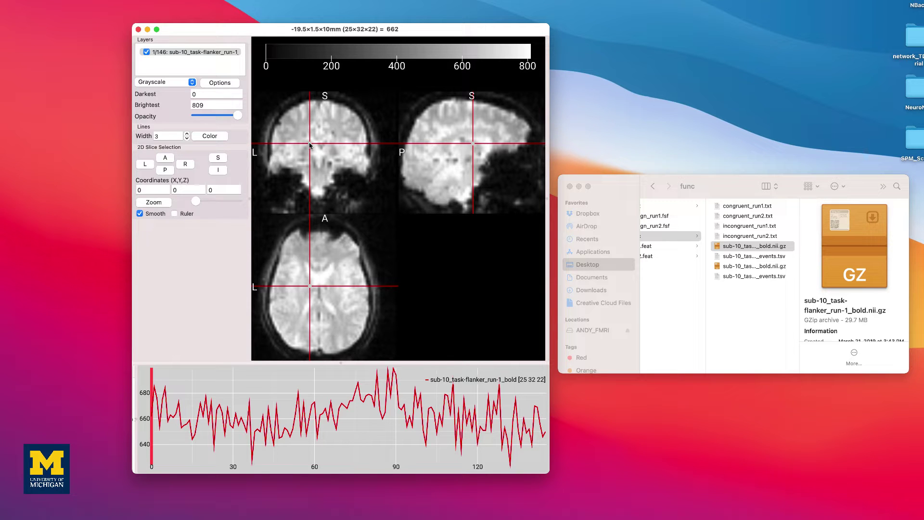
scroll(305, 145, "up", 4)
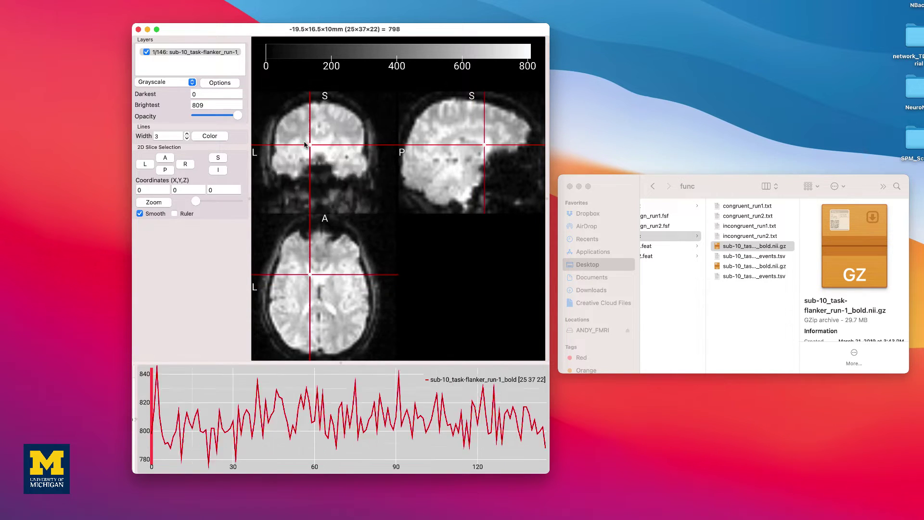
scroll(304, 144, "down", 4)
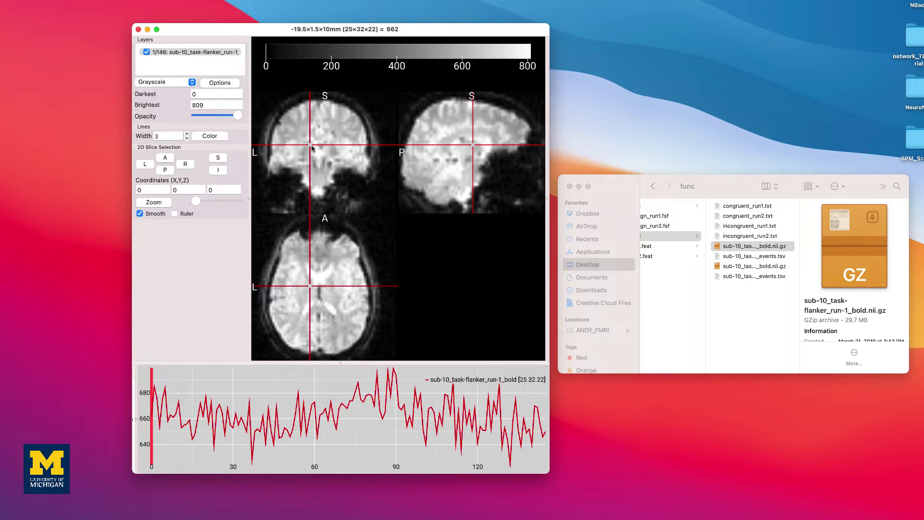
scroll(312, 148, "up", 5, "ctrl")
scroll(311, 148, "down", 5, "ctrl")
scroll(311, 149, "up", 14)
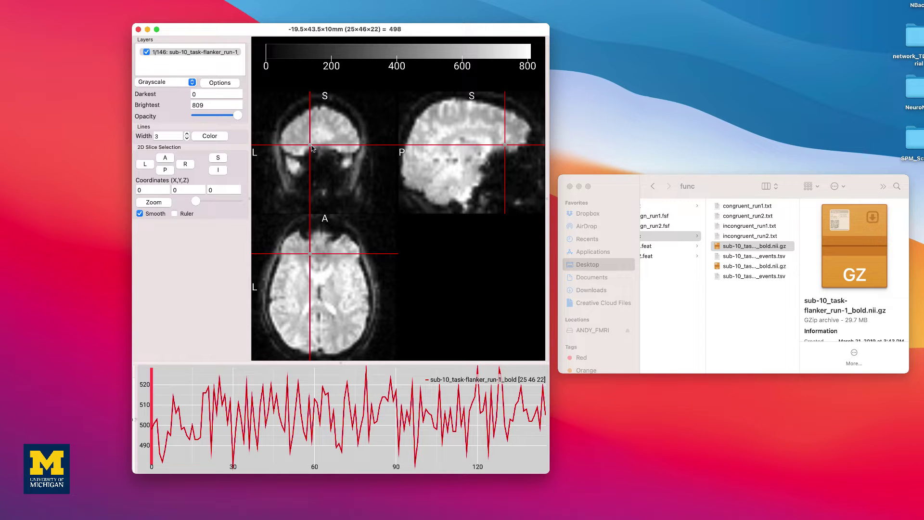
Step: Nudge the crosshair with the slice buttons until it reaches voxel 25×45×21
left_click(165, 170)
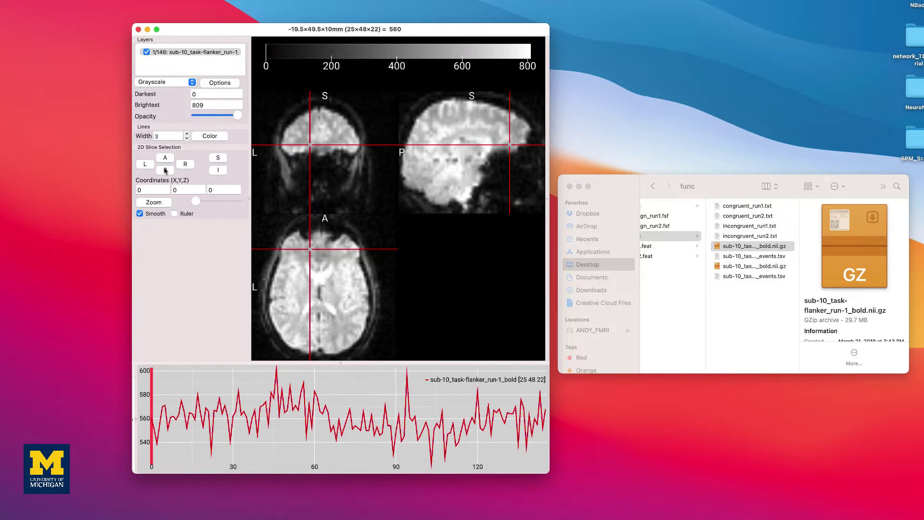
left_click(165, 170)
left_click(165, 169)
left_click(165, 170)
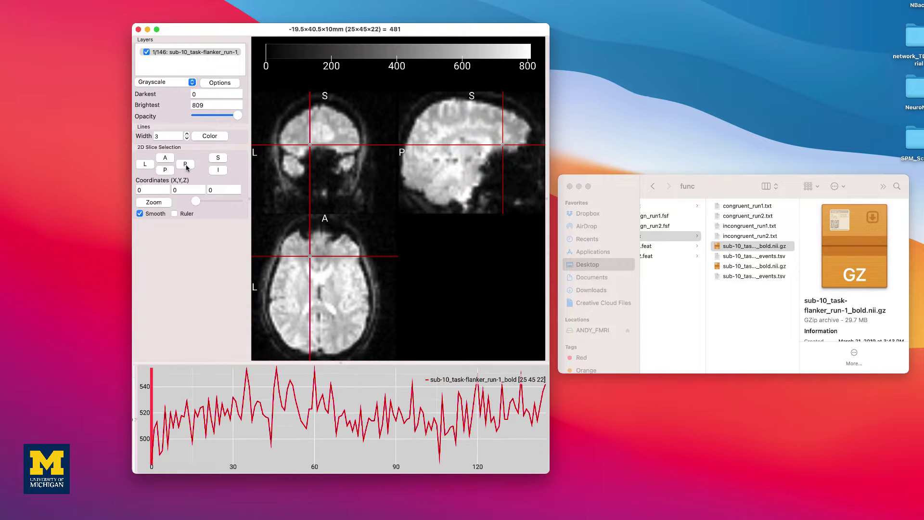
left_click(220, 170)
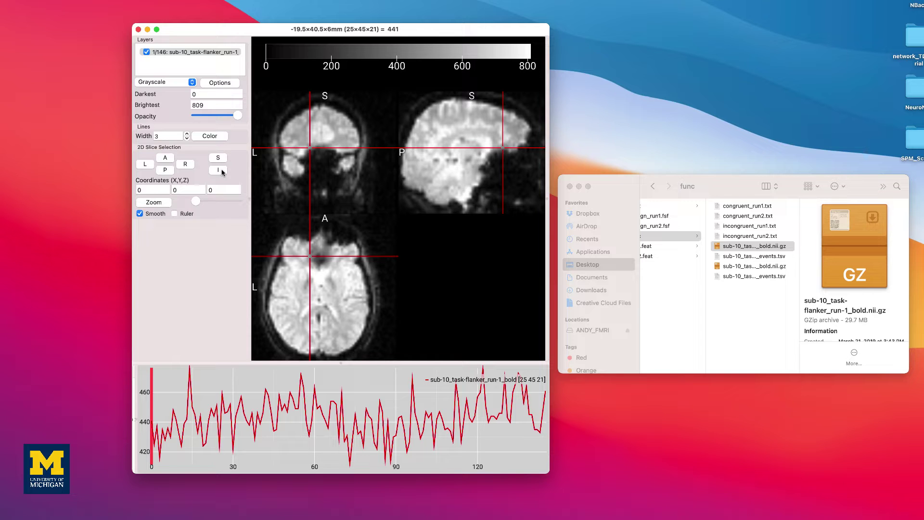
Step: Change the crosshair line colour to green
left_click(209, 136)
left_click_drag(164, 284, 175, 207)
left_click(191, 256)
left_click(155, 233)
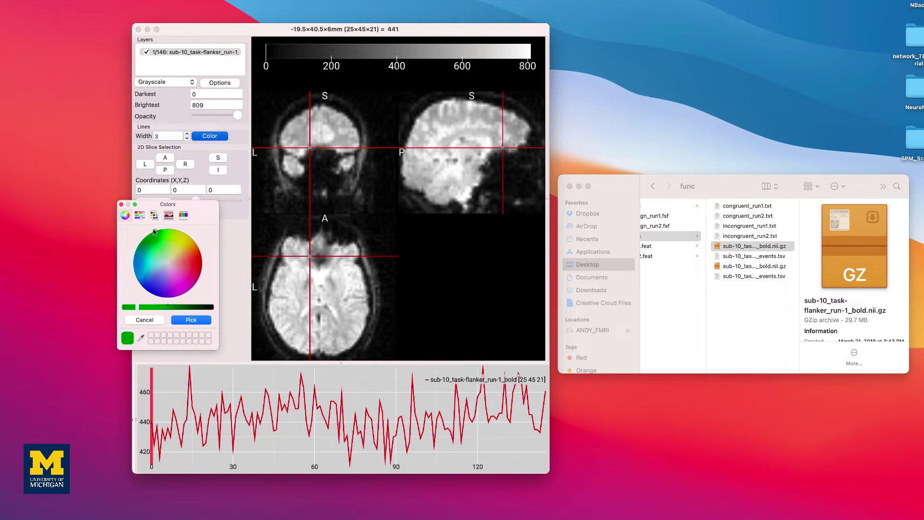
left_click(190, 320)
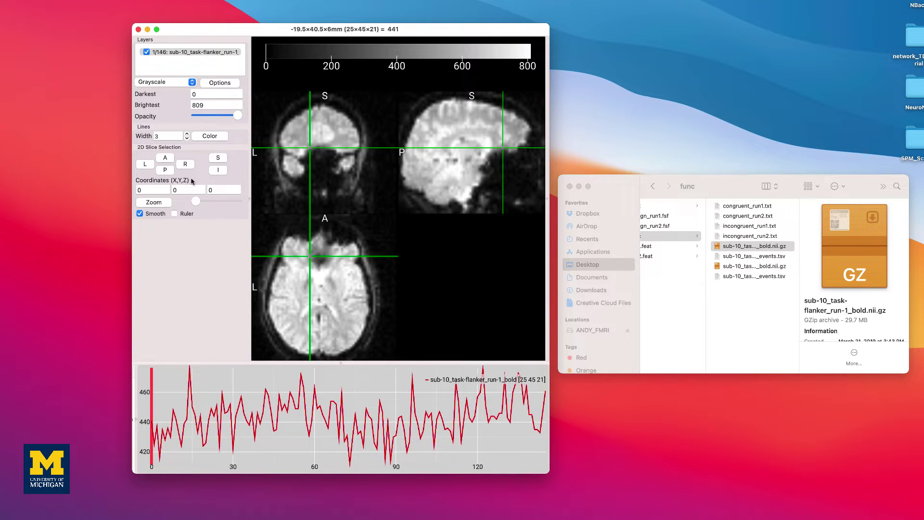
Step: Set the crosshair line width to 4
left_click(187, 134)
left_click(187, 135)
left_click(187, 134)
left_click(187, 135)
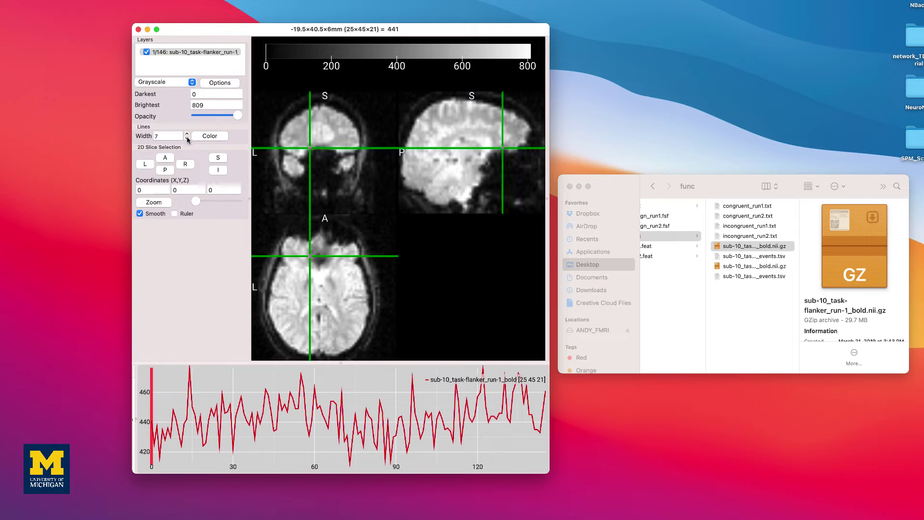
left_click(187, 139)
left_click(187, 138)
left_click(187, 138)
left_click(187, 139)
left_click(188, 138)
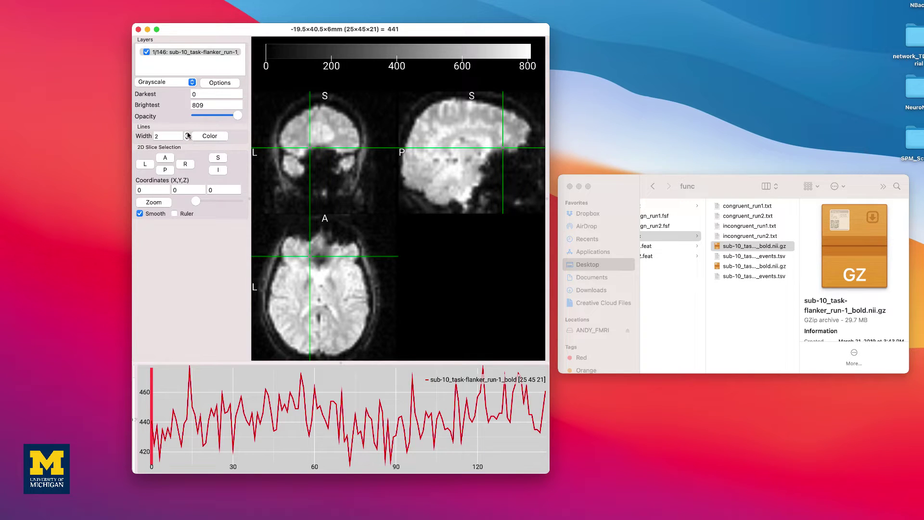
left_click(187, 134)
left_click(187, 134)
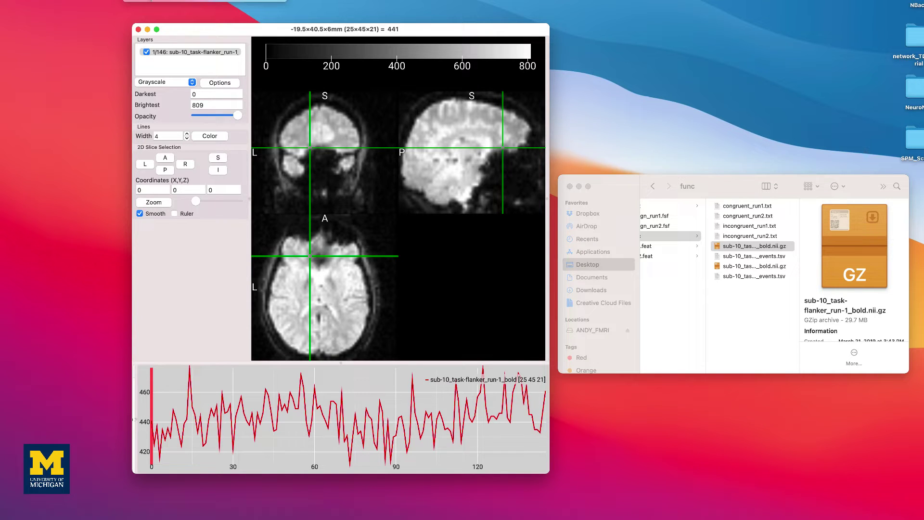
left_click(151, 1)
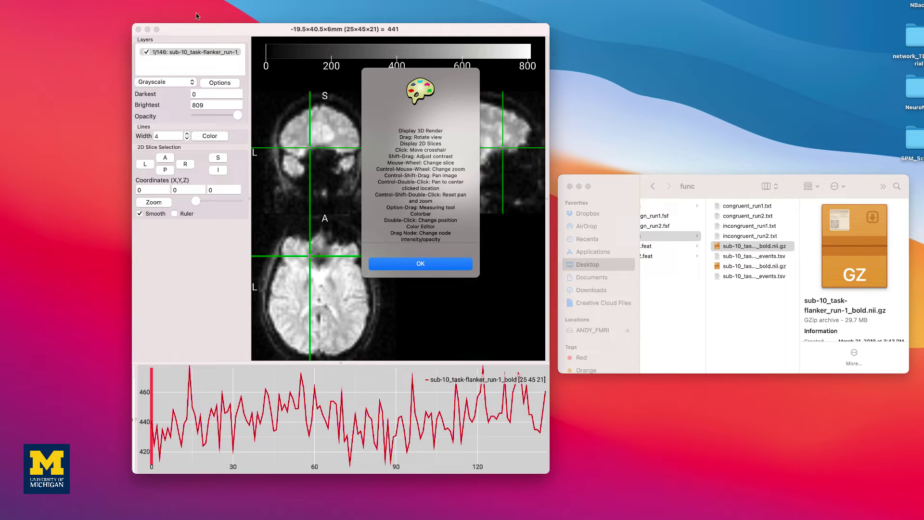
scroll(413, 212, "down", 5)
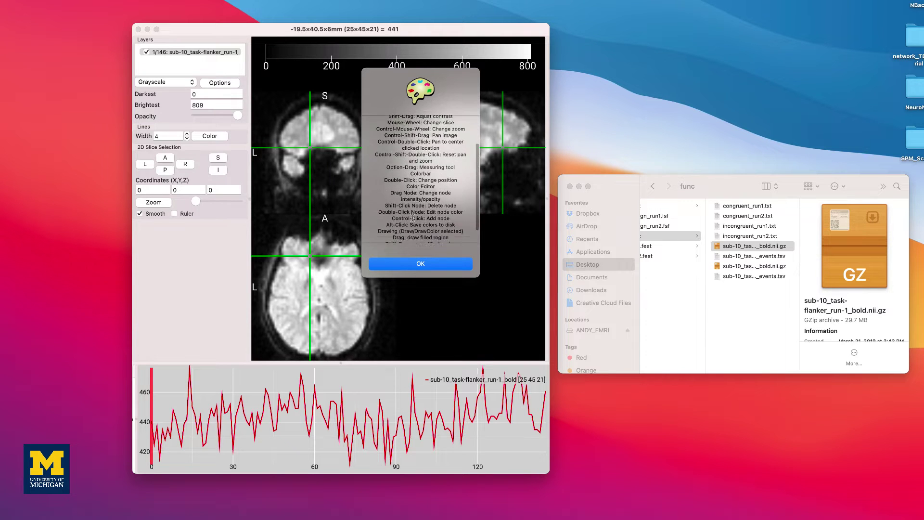
left_click(420, 263)
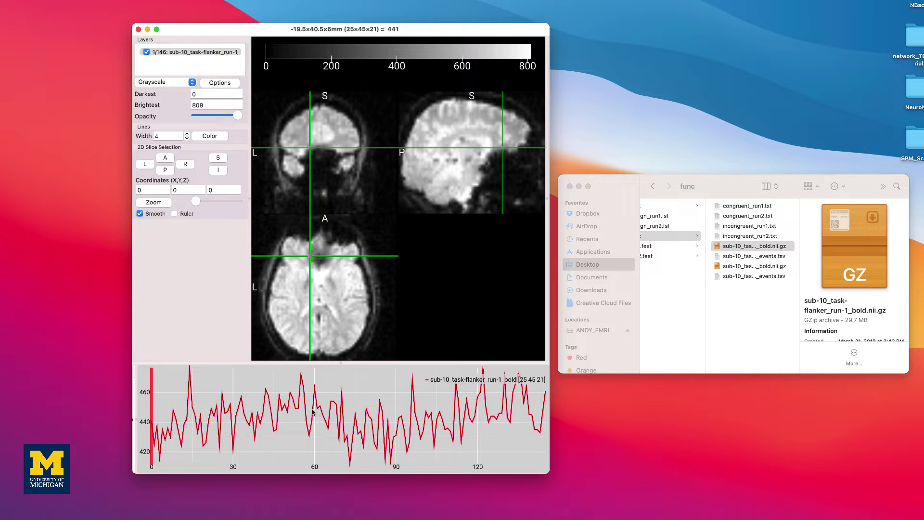
Step: Move through the time series with the volume control and arrow keys to land on volume 55
left_click(296, 403)
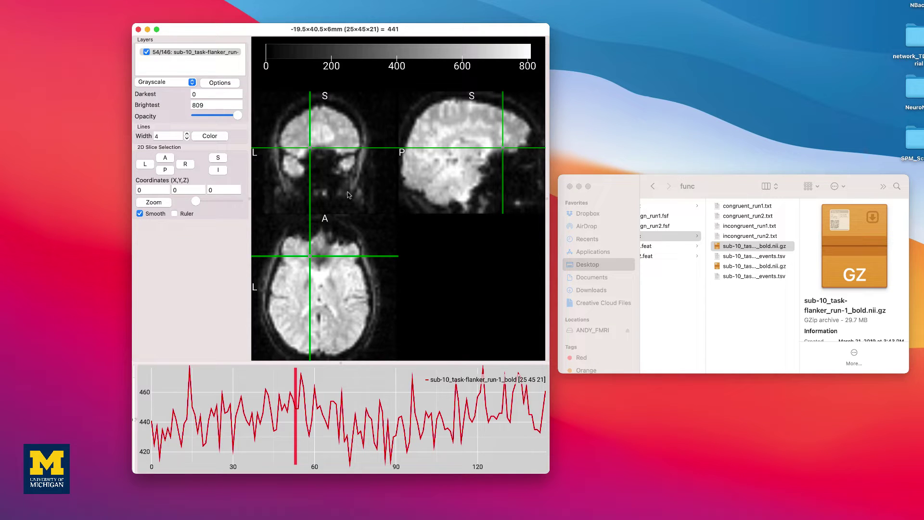
key("Right")
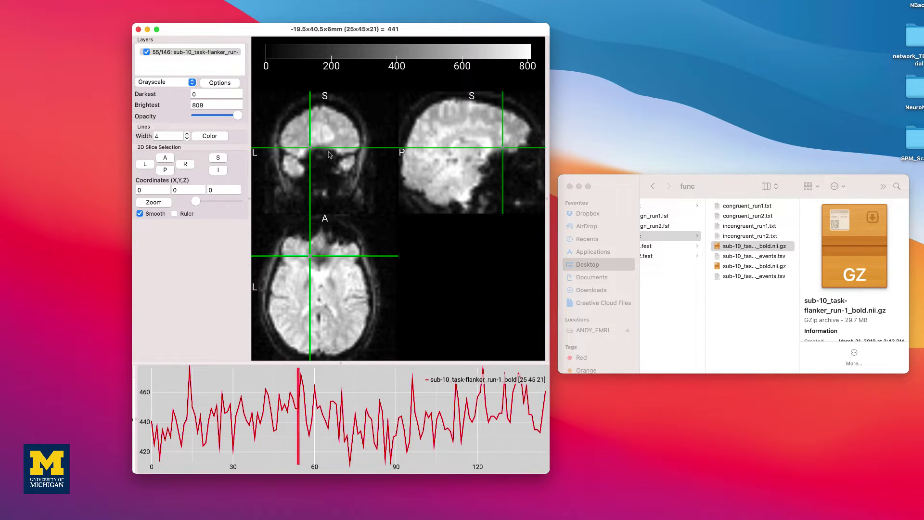
key("Right")
key("Right")
key("Right")
key("Right")
key("Right")
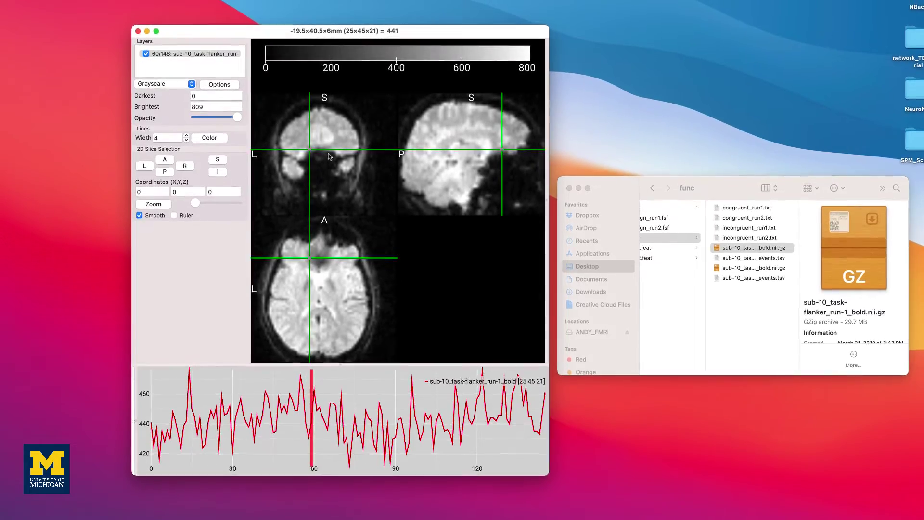
key("Left")
key("Left")
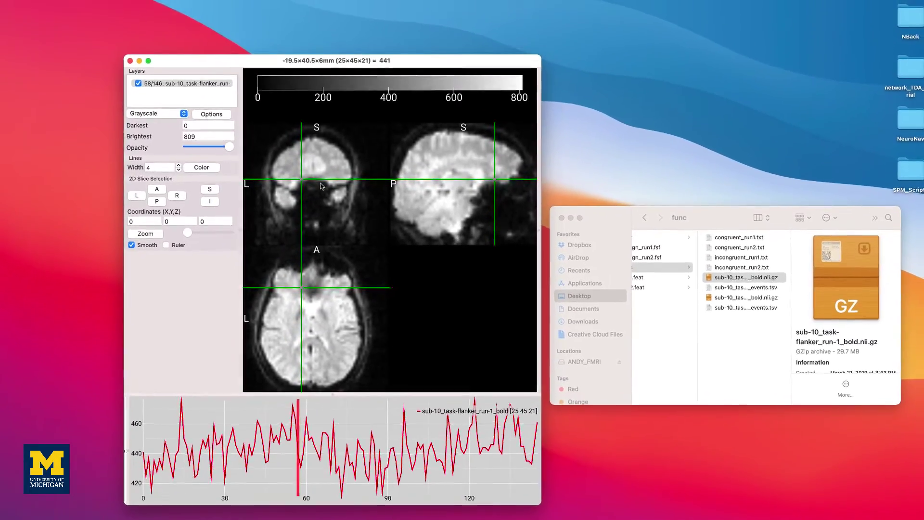
key("Left")
key("Left")
key("Left")
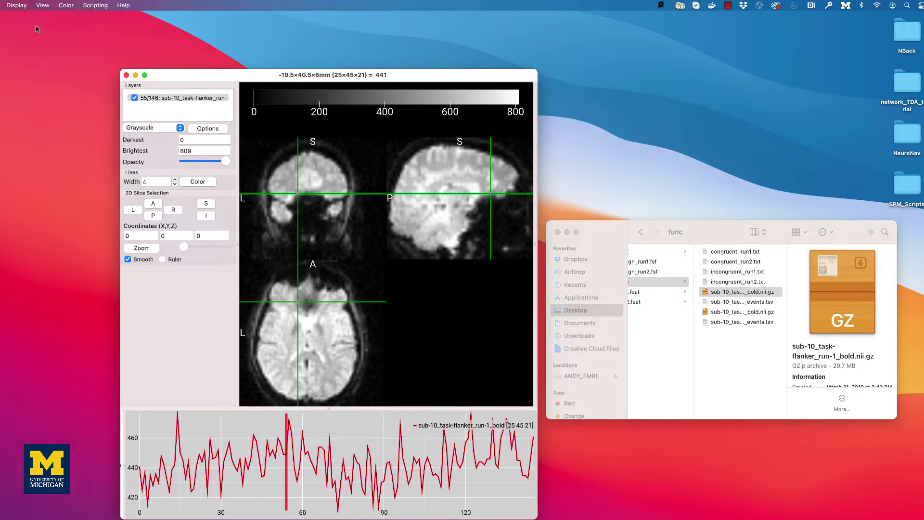
Step: Animate the volumes, stop at volume 113, and set the crosshair to voxel 25 44 28
left_click(21, 6)
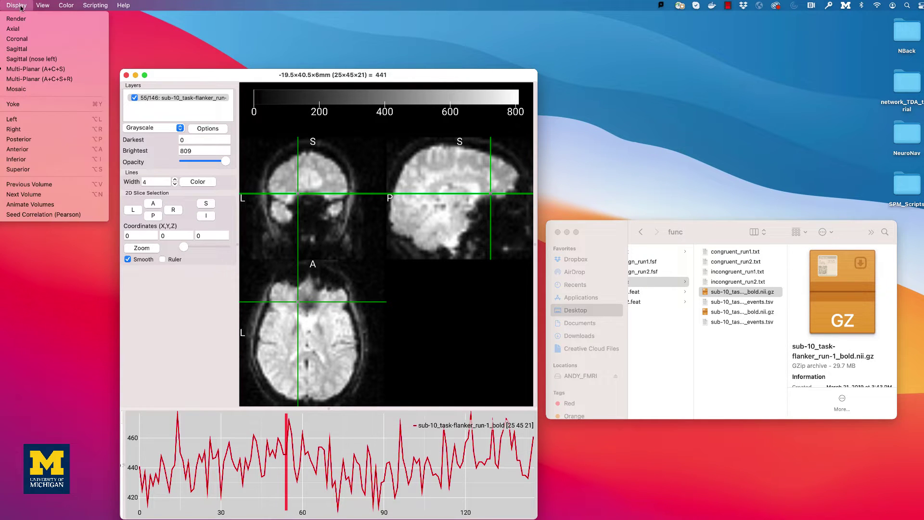
left_click(46, 204)
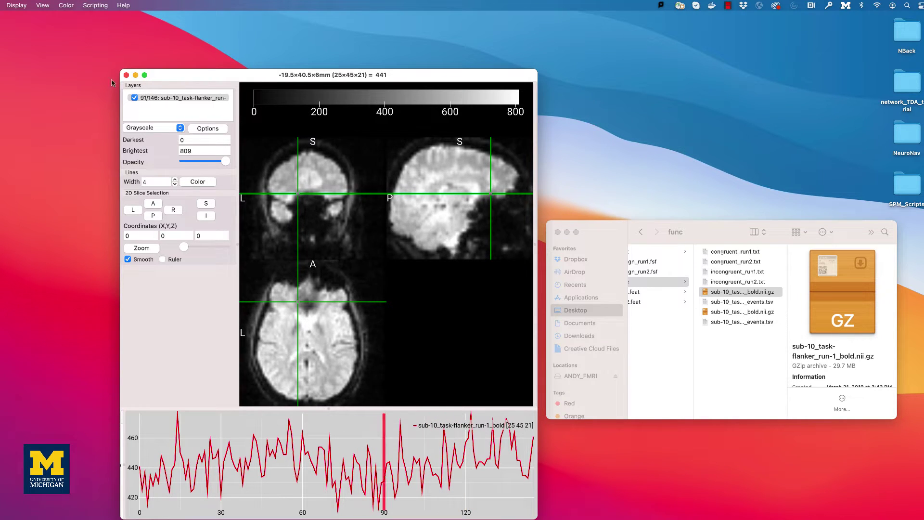
left_click(16, 5)
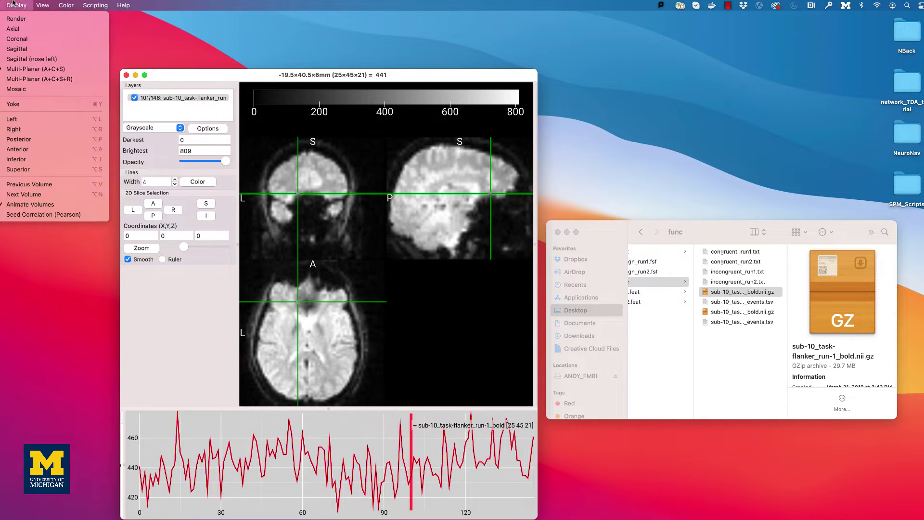
left_click(45, 205)
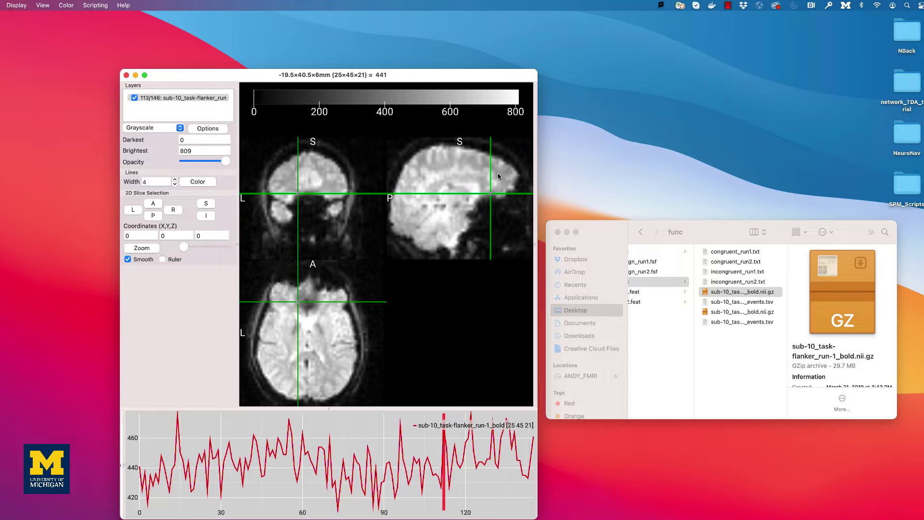
left_click_drag(499, 176, 488, 174)
left_click(16, 5)
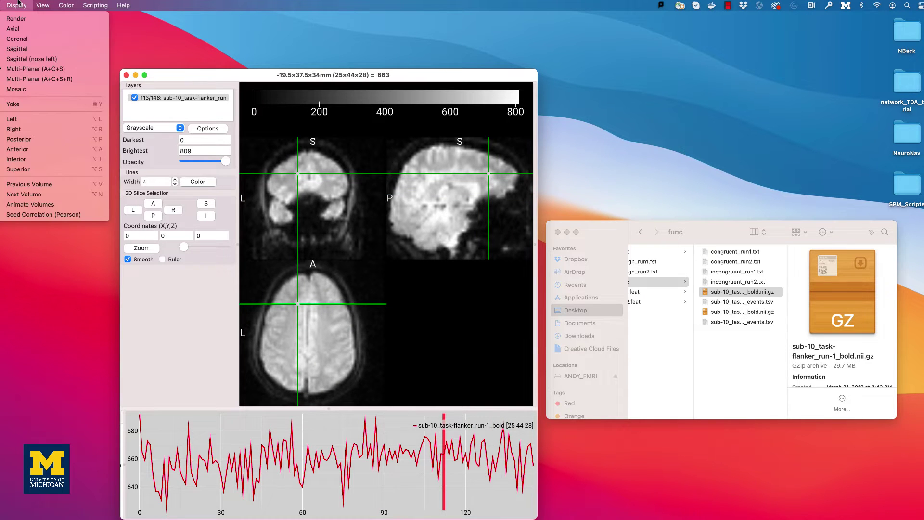
left_click(22, 215)
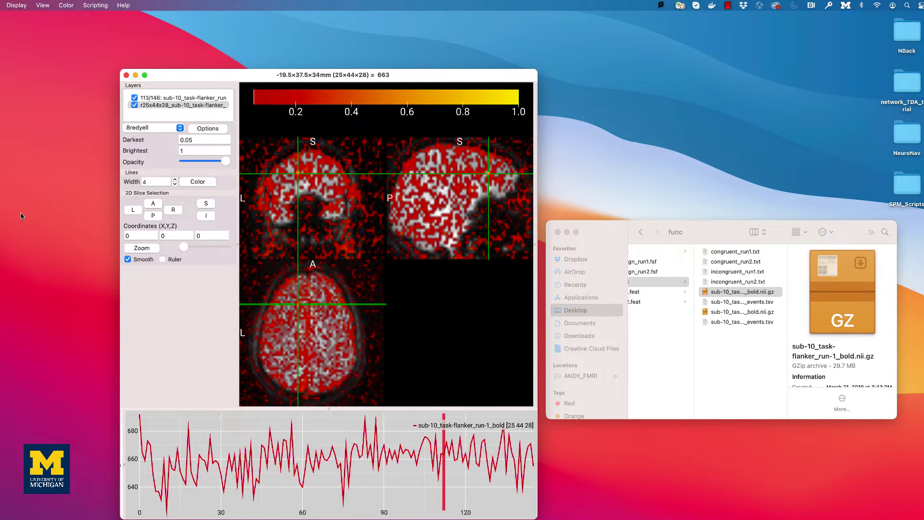
left_click(148, 105)
left_click(135, 105)
right_click(148, 106)
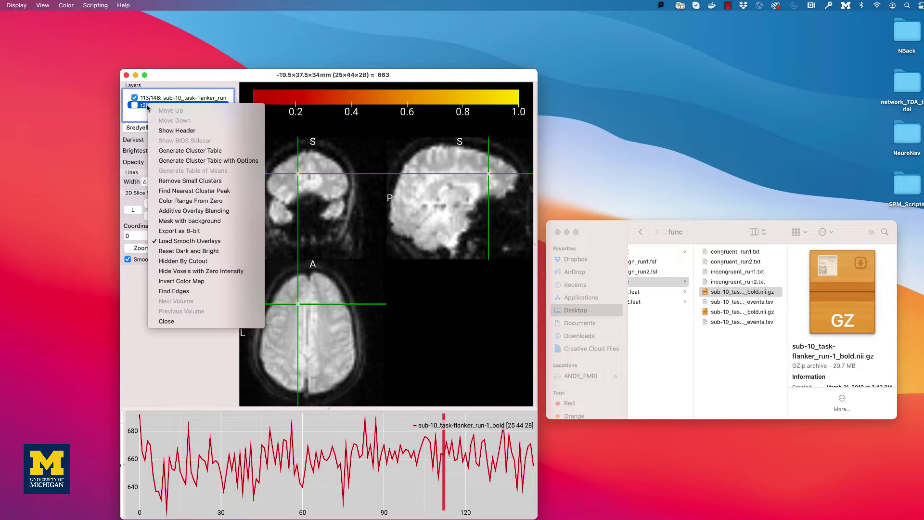
left_click(175, 322)
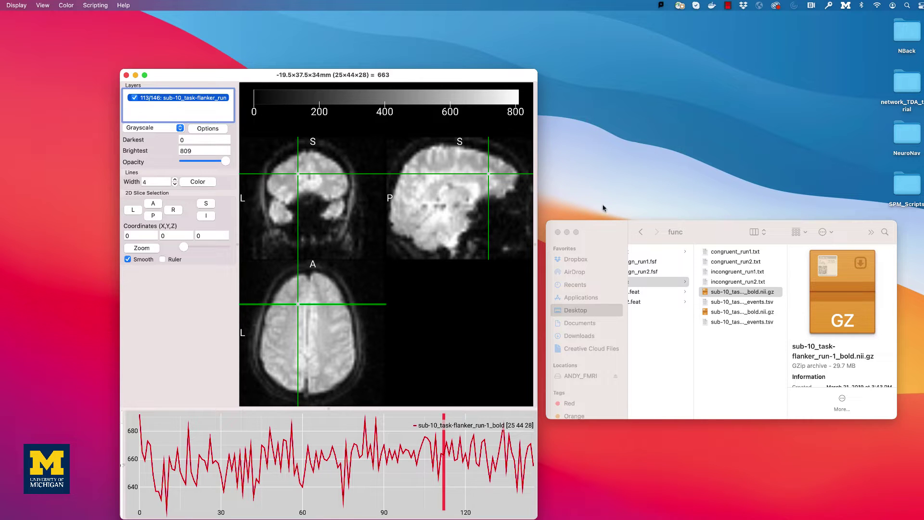
Step: Load sub-10_T1w.nii.gz from the anat folder into MRIcroGL and reposition the crosshair
scroll(682, 292, "left", 3)
left_click(704, 252)
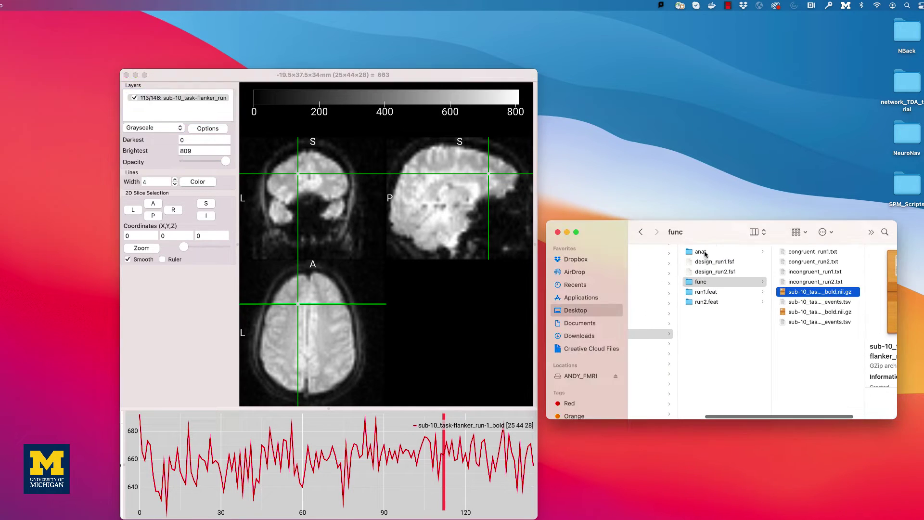
left_click_drag(821, 265, 342, 241)
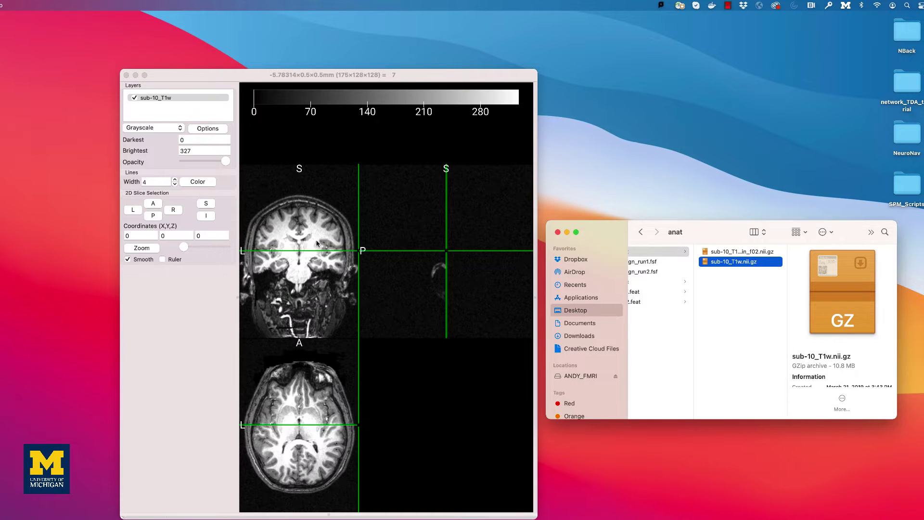
left_click(296, 246)
left_click(296, 246)
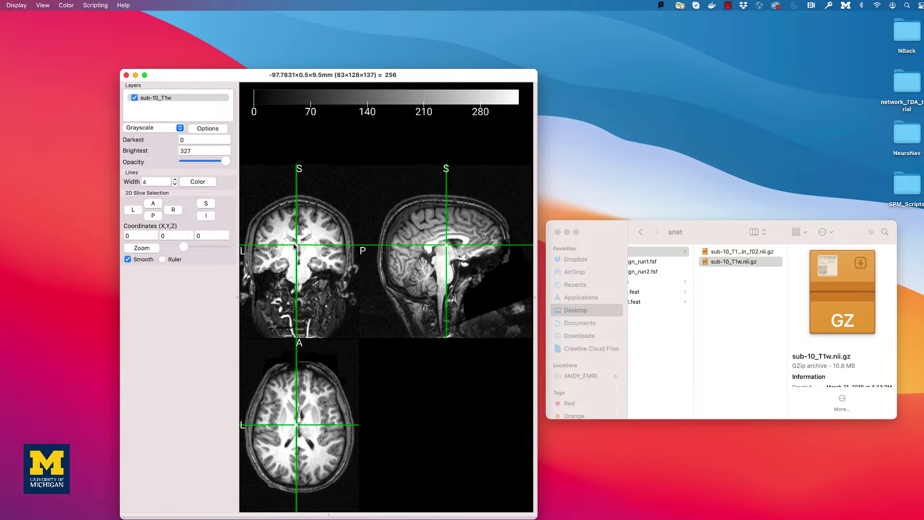
Step: Window the T1w display to darkest 30 and brightest 300, and enlarge the graph pane
left_click(190, 141)
type("30")
key("Return")
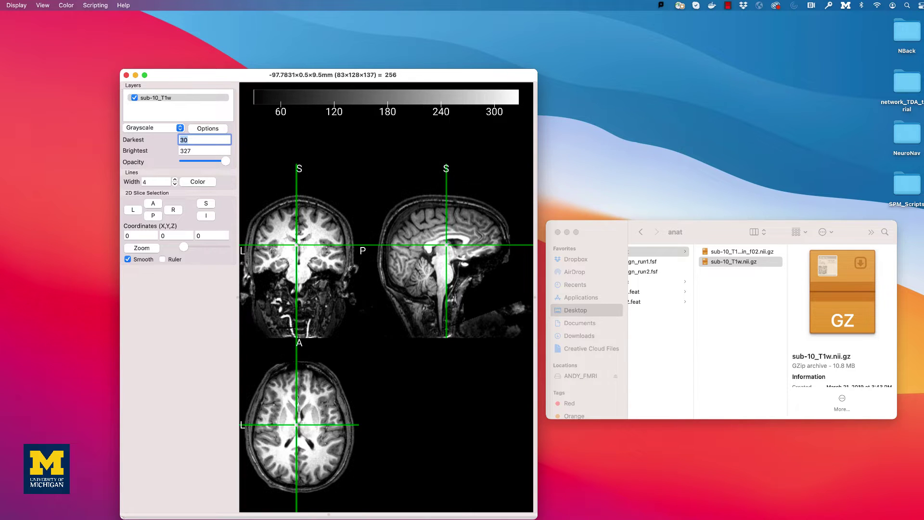
key("Tab")
type("300")
key("Return")
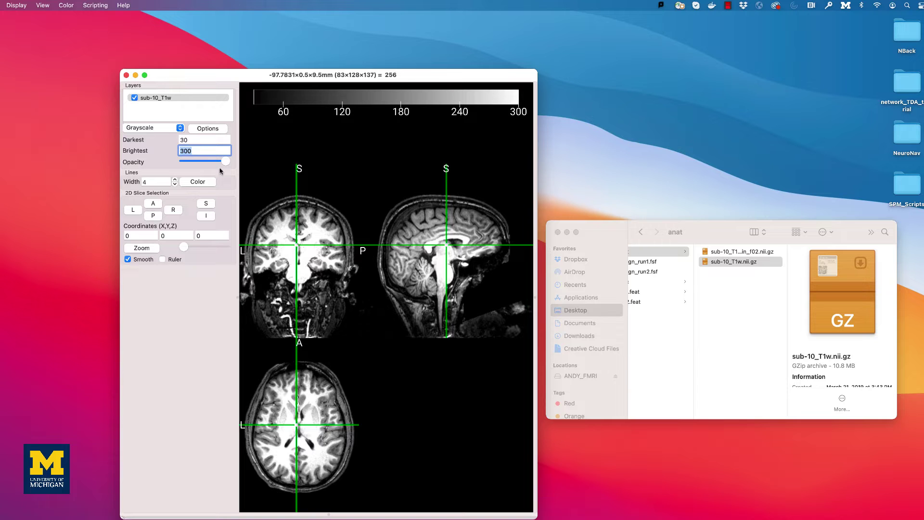
left_click_drag(357, 515, 360, 428)
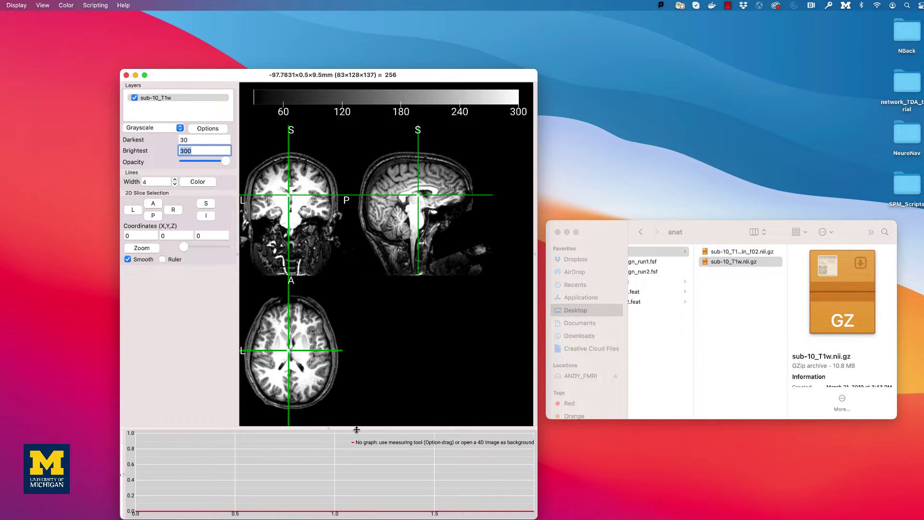
Step: Move the crosshair across the axial and coronal slices, then plot an intensity profile along an axial line
left_click(293, 344)
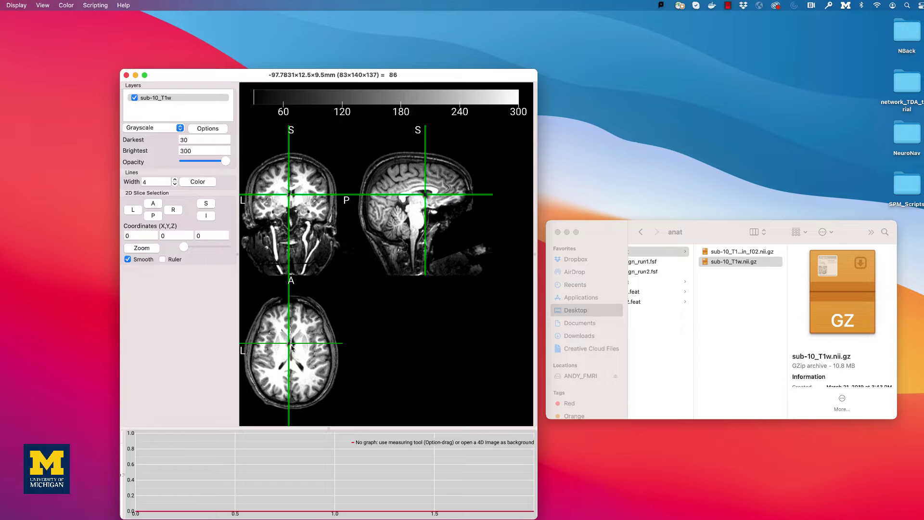
left_click(283, 363)
left_click_drag(288, 202, 285, 193)
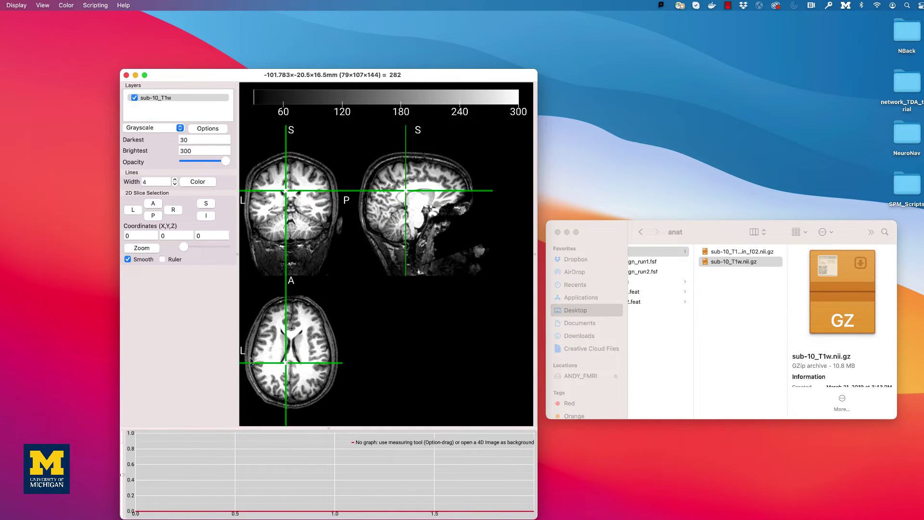
left_click(278, 344)
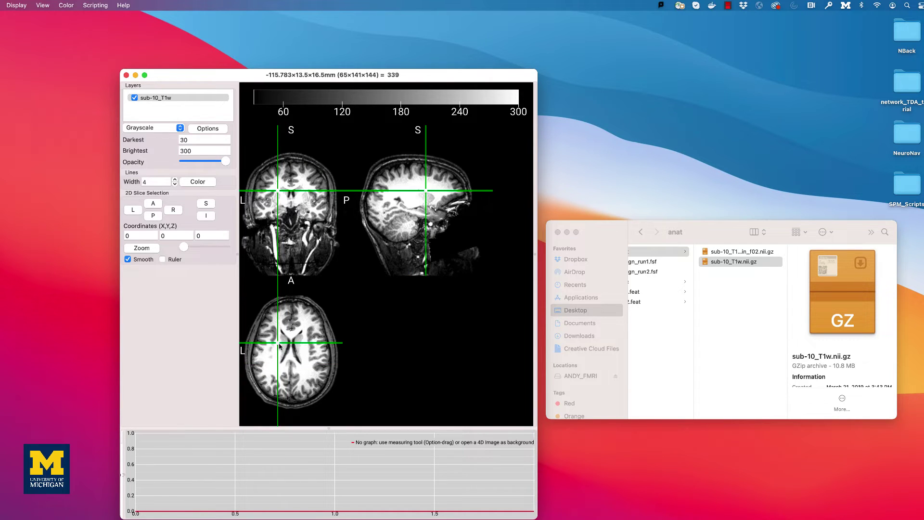
left_click_drag(277, 343, 311, 344, "alt")
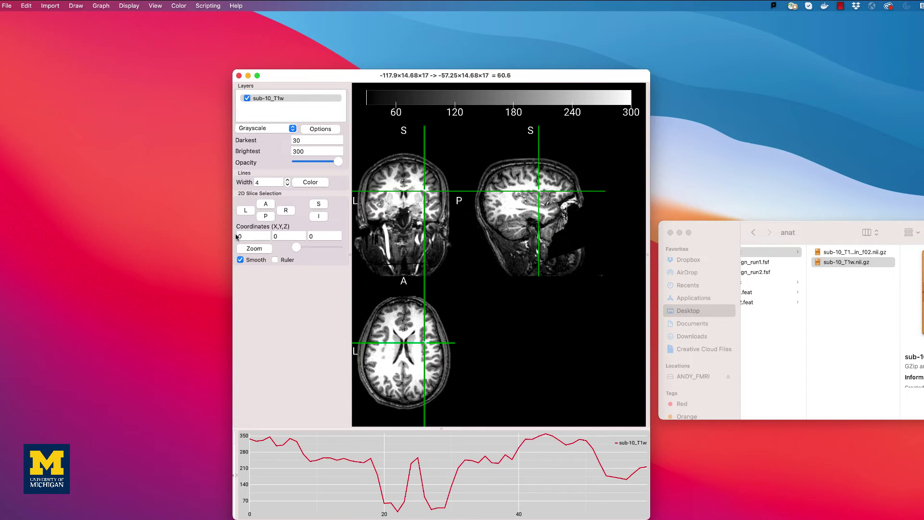
left_click(9, 5)
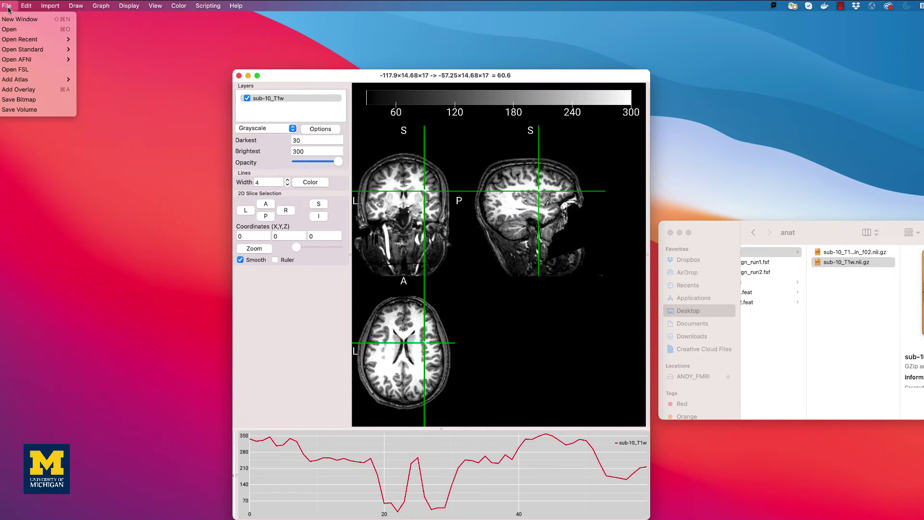
Step: Add sub-10_task-flanker_run-1_bold.nii.gz from Flanker_FSL/sub-10/func as an overlay on the T1w
left_click(19, 90)
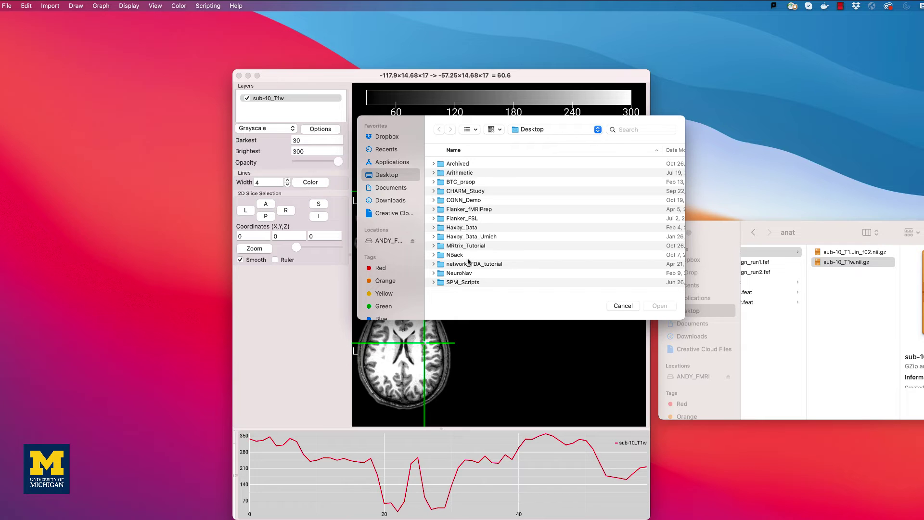
left_click(434, 218)
scroll(457, 237, "down", 2)
scroll(458, 237, "down", 8)
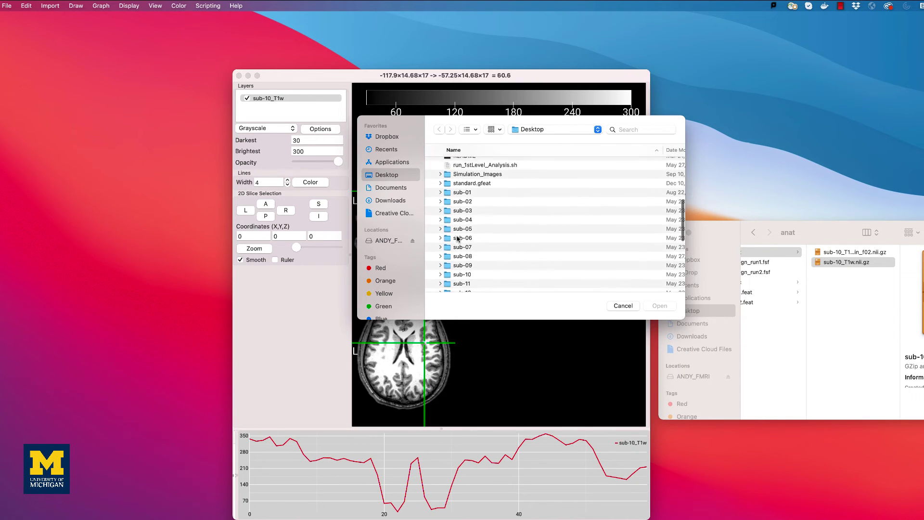
left_click(440, 268)
scroll(441, 267, "down", 3)
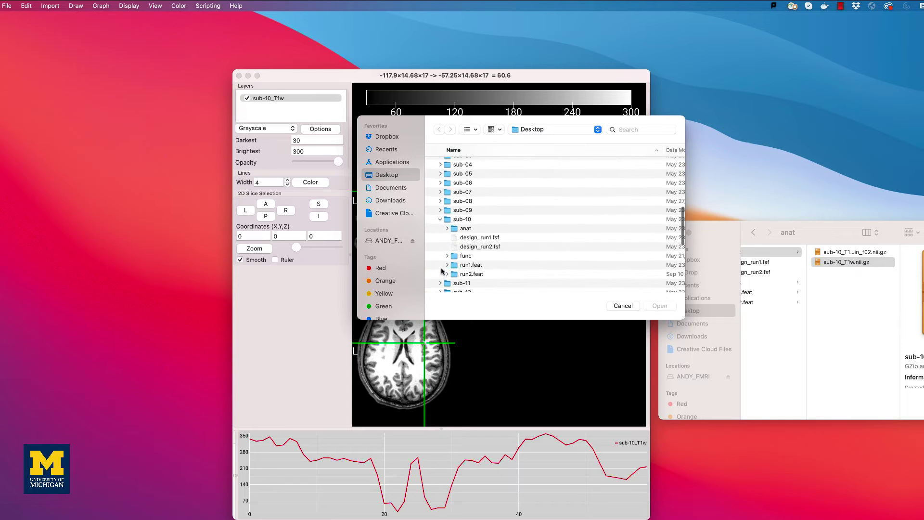
left_click(446, 248)
scroll(486, 259, "down", 3)
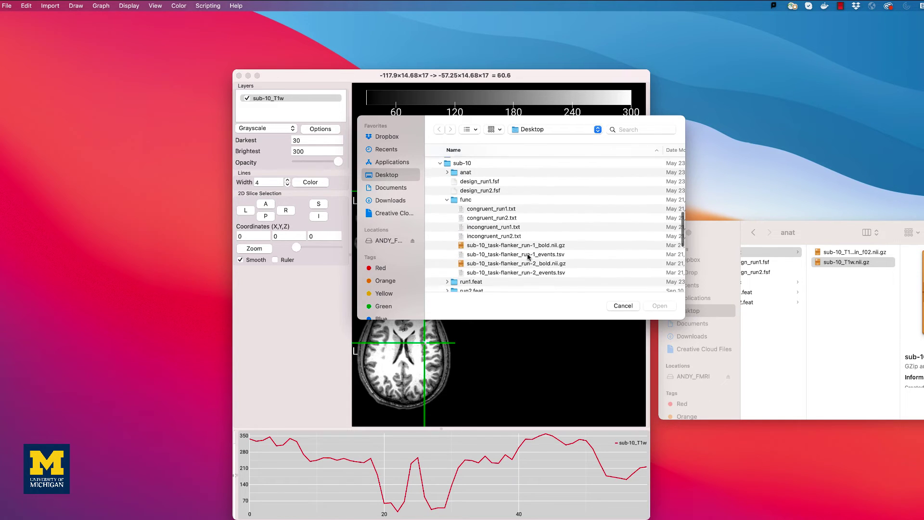
left_click(541, 245)
double_click(542, 245)
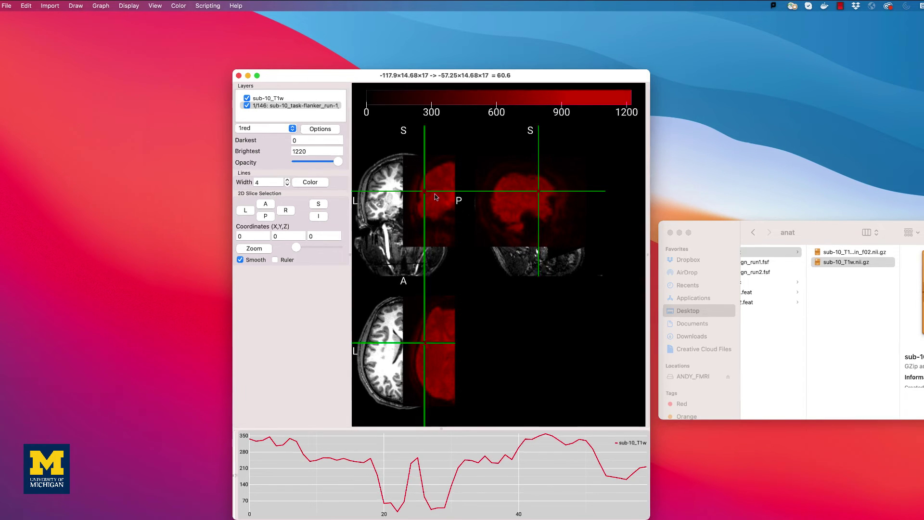
Step: Load highres.nii.gz from the run1.feat reg folder into the MRIcroGL viewer
left_click(665, 230)
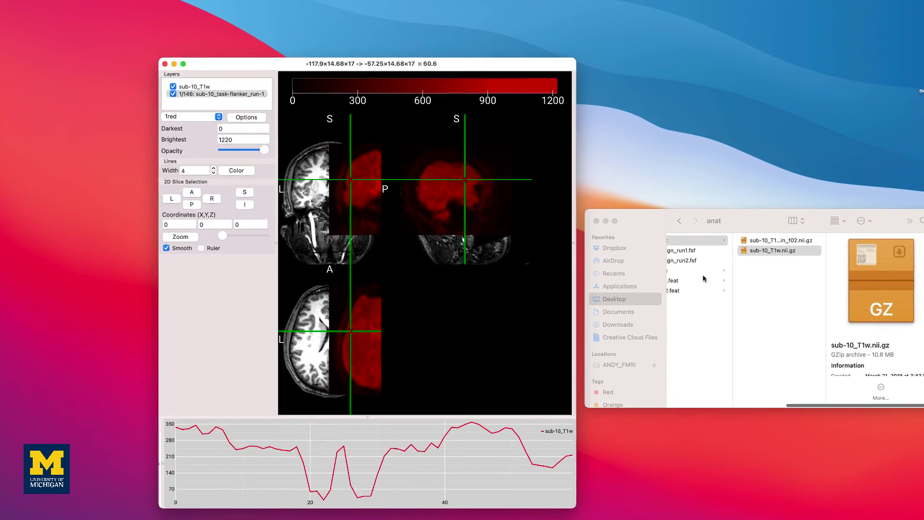
scroll(732, 279, "left", 3)
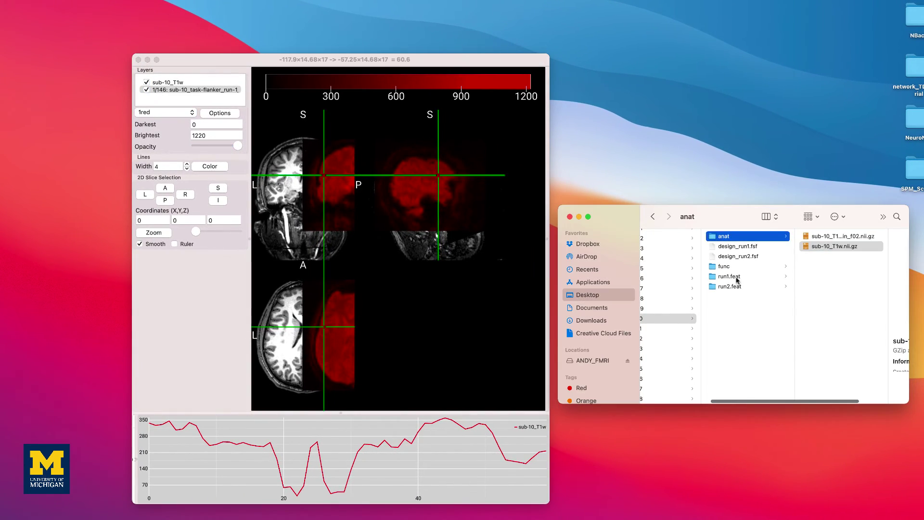
left_click(736, 278)
scroll(848, 335, "down", 3)
scroll(848, 335, "down", 5)
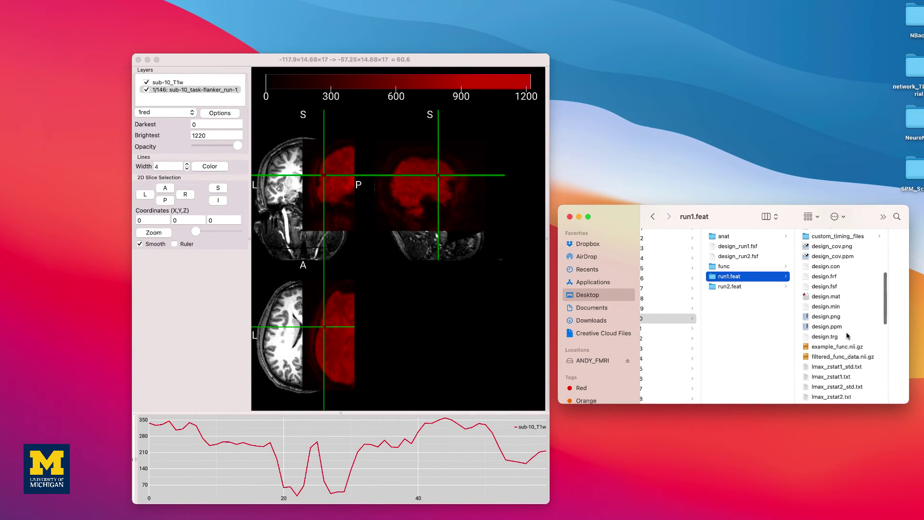
left_click(826, 304)
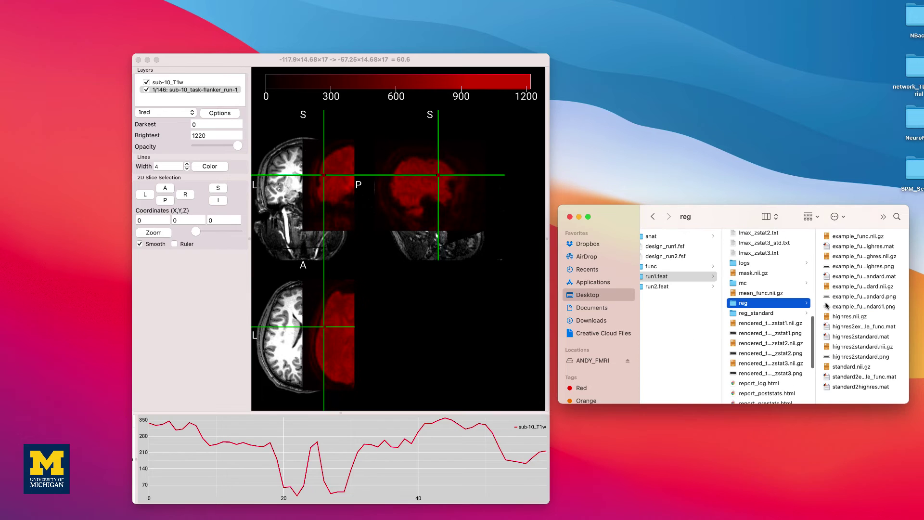
left_click_drag(910, 356, 923, 356)
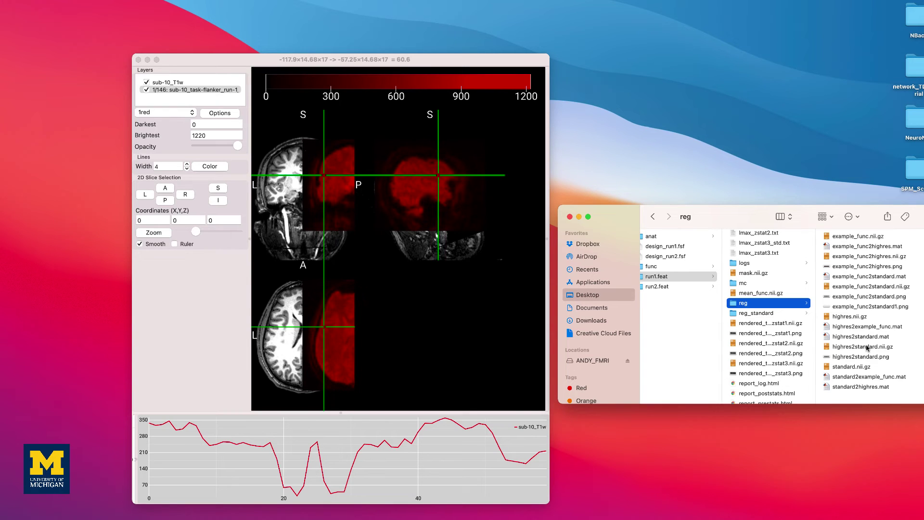
left_click(850, 316)
left_click_drag(741, 316, 416, 289)
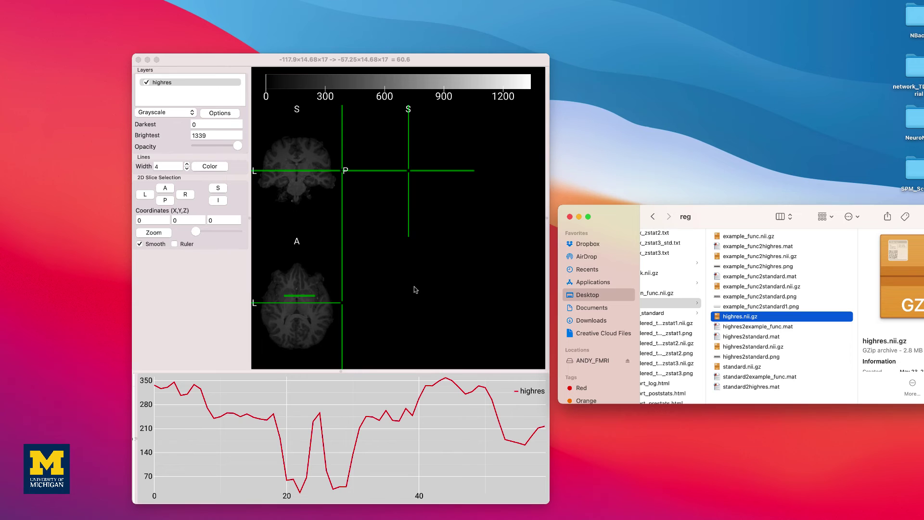
Step: Lower the highres anatomy's brightest display value to 800, giving a 0–800 grayscale window
left_click(295, 169)
left_click(297, 167)
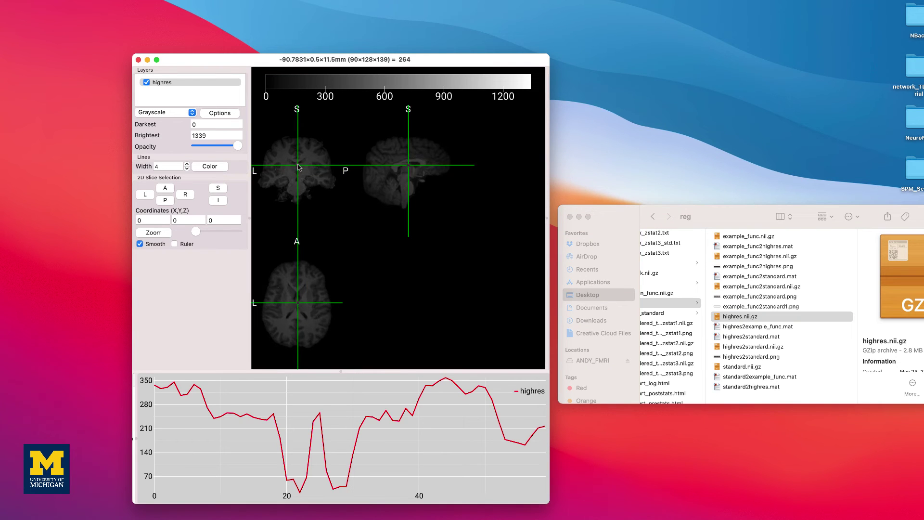
double_click(220, 135)
type("800")
key("Return")
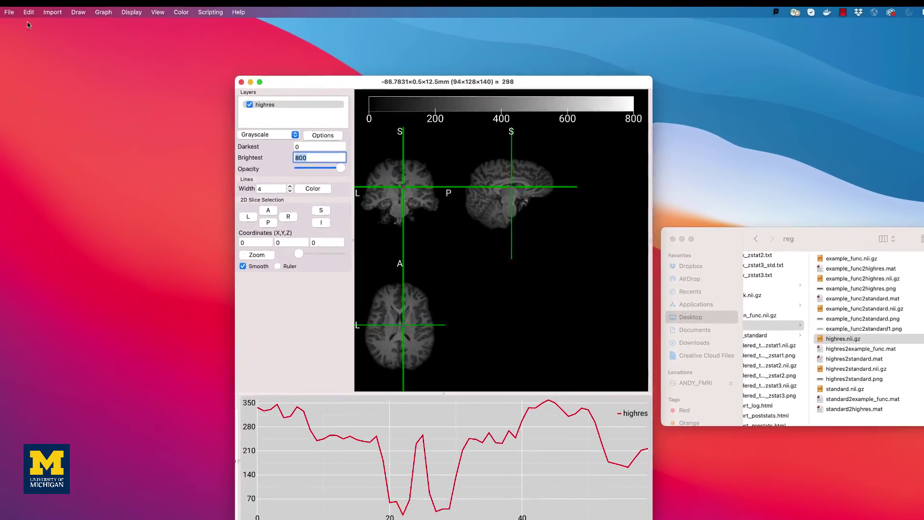
left_click(12, 13)
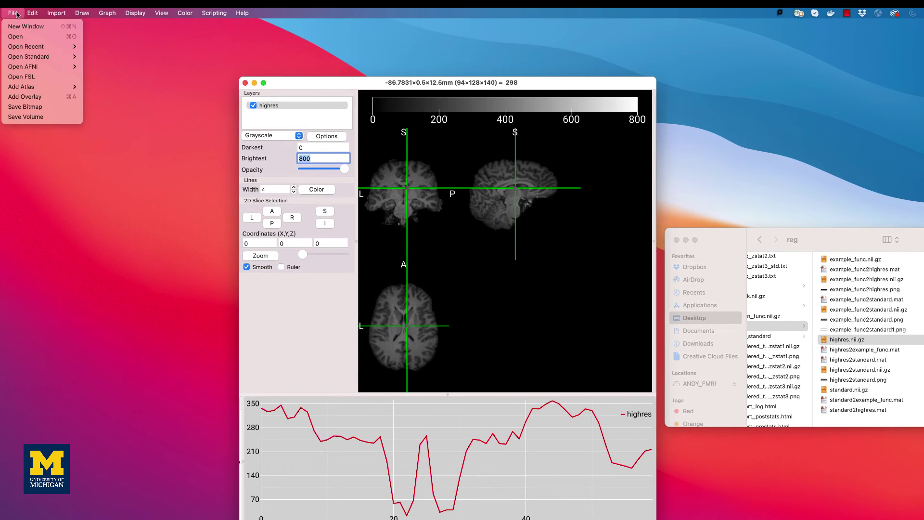
Step: Add example_func2highres.nii.gz from sub-10's run1.feat/reg folder as a red overlay on highres
left_click(35, 97)
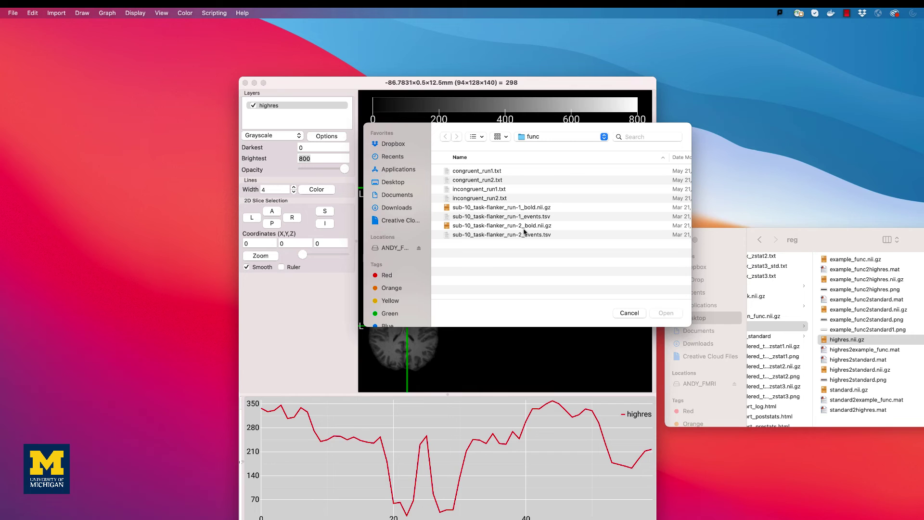
left_click(548, 138)
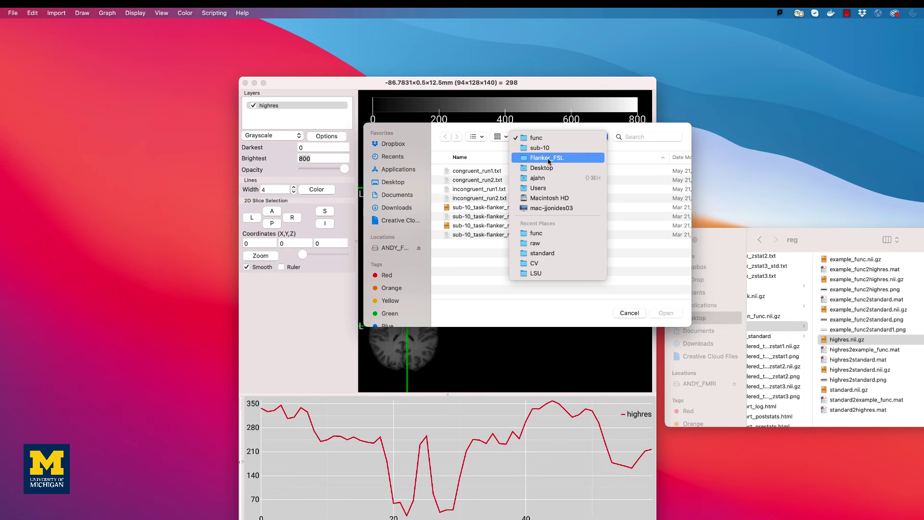
left_click(548, 149)
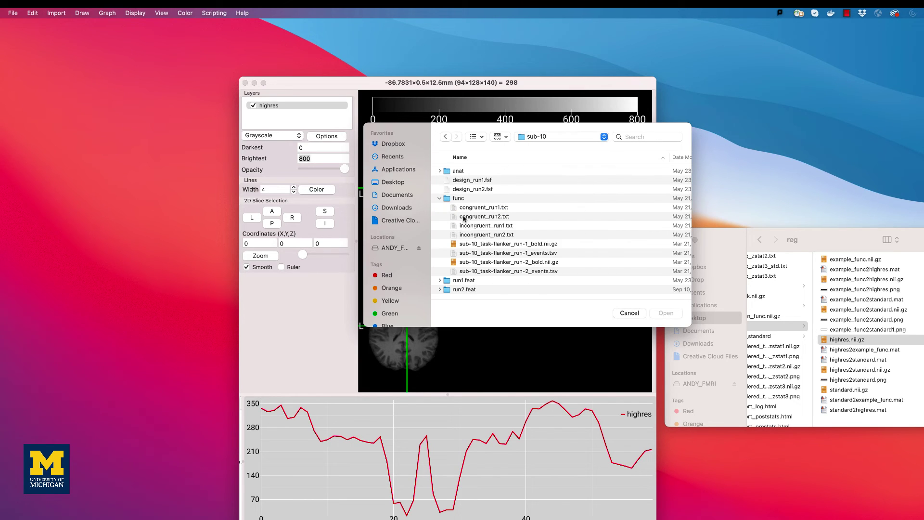
left_click(439, 288)
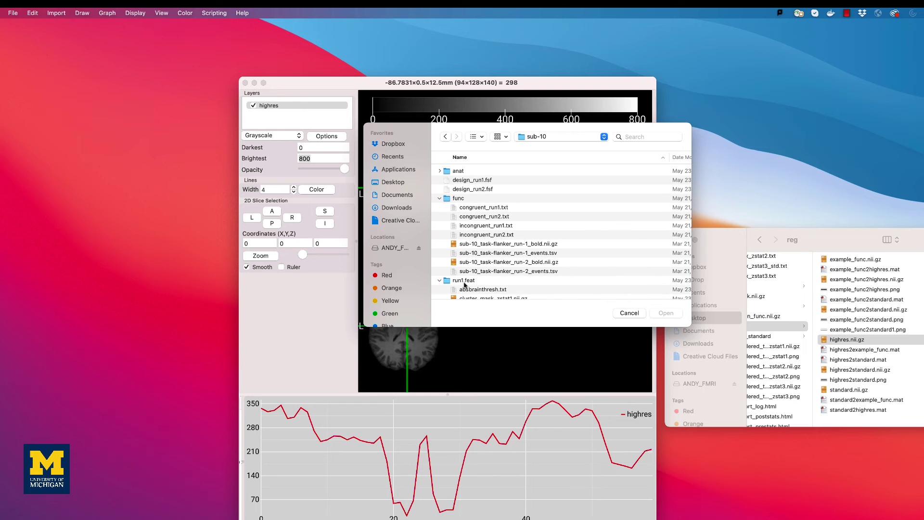
scroll(465, 284, "down", 10)
scroll(464, 284, "down", 10)
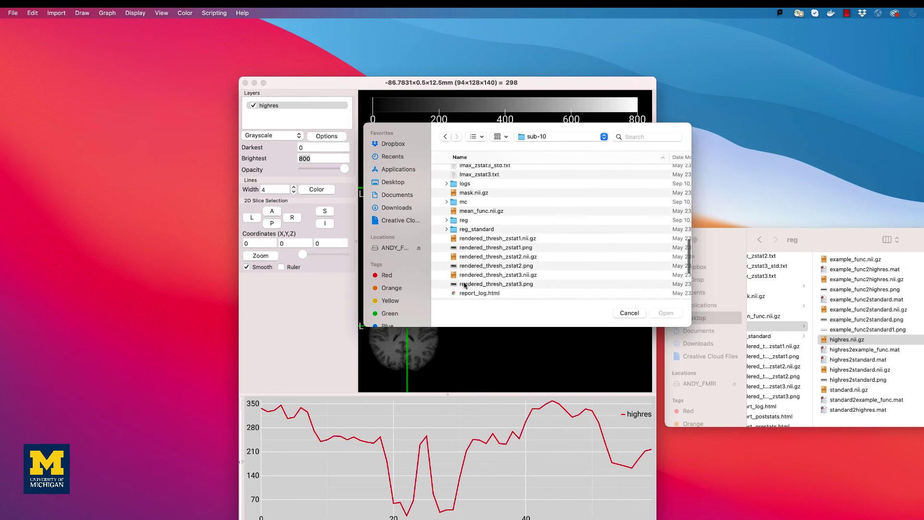
left_click(447, 215)
scroll(513, 228, "down", 2)
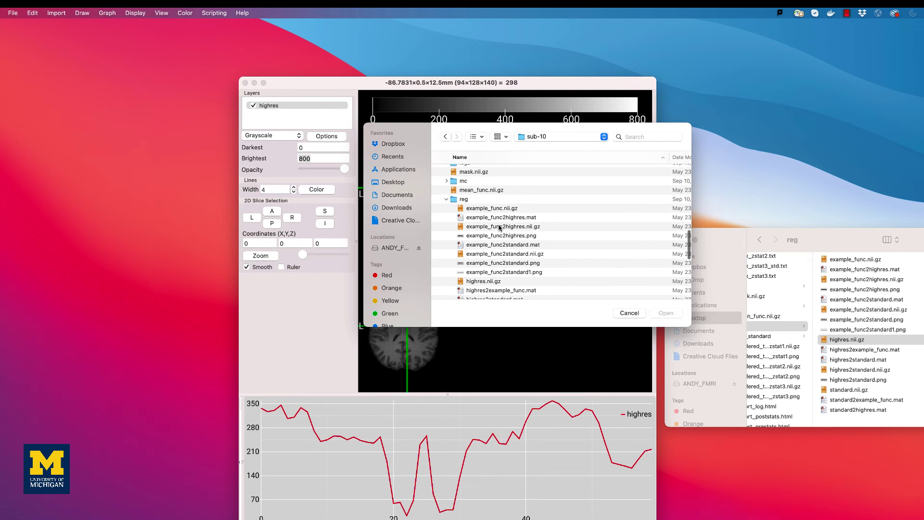
double_click(500, 226)
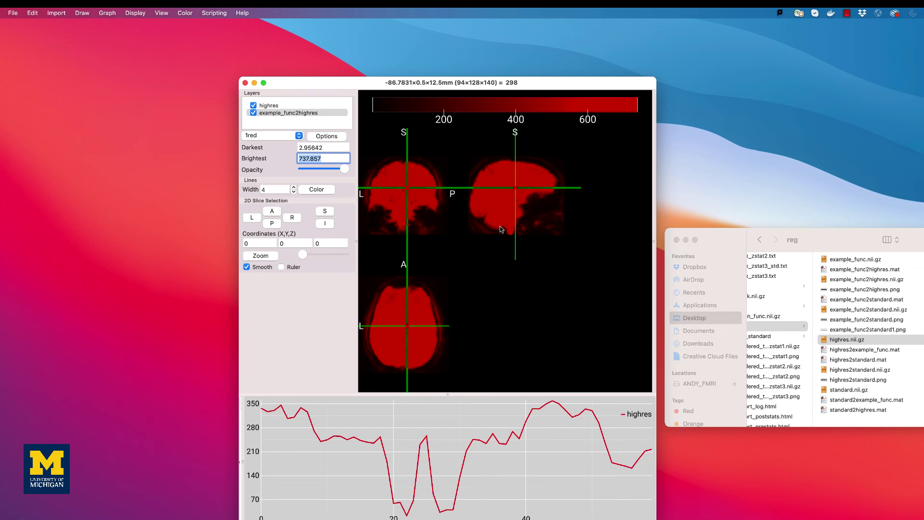
Step: Create an edge outline layer from example_func2highres using Find Edges
left_click(297, 114)
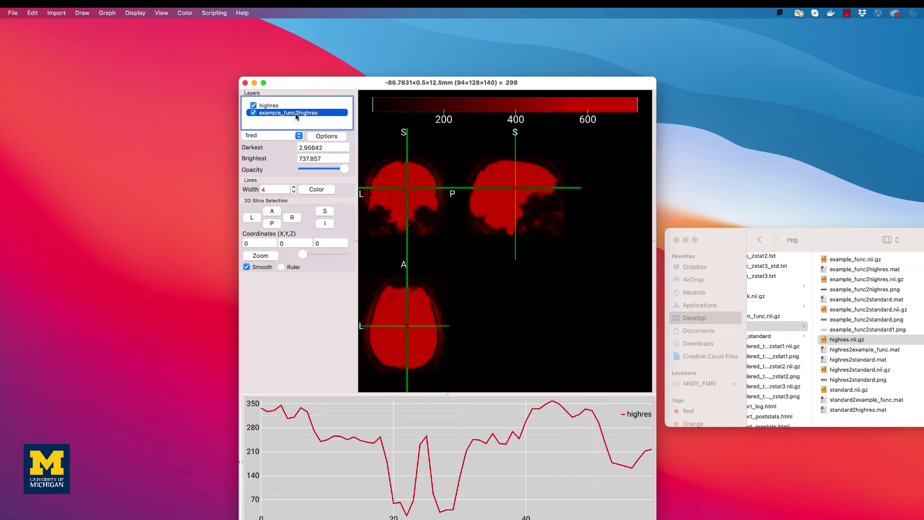
left_click(335, 137)
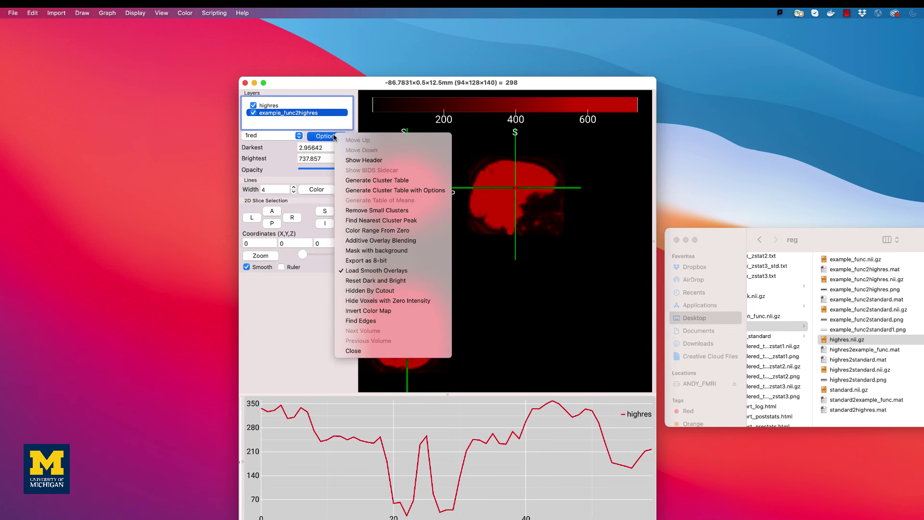
left_click(366, 320)
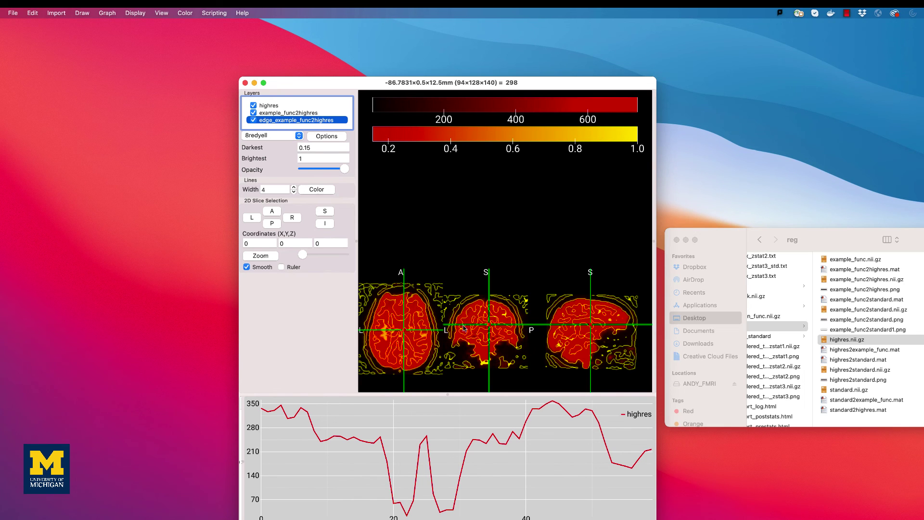
Step: Reposition the crosshair, hide the red example_func2highres overlay, and select the edge layer
left_click(486, 325)
left_click_drag(486, 327, 486, 324)
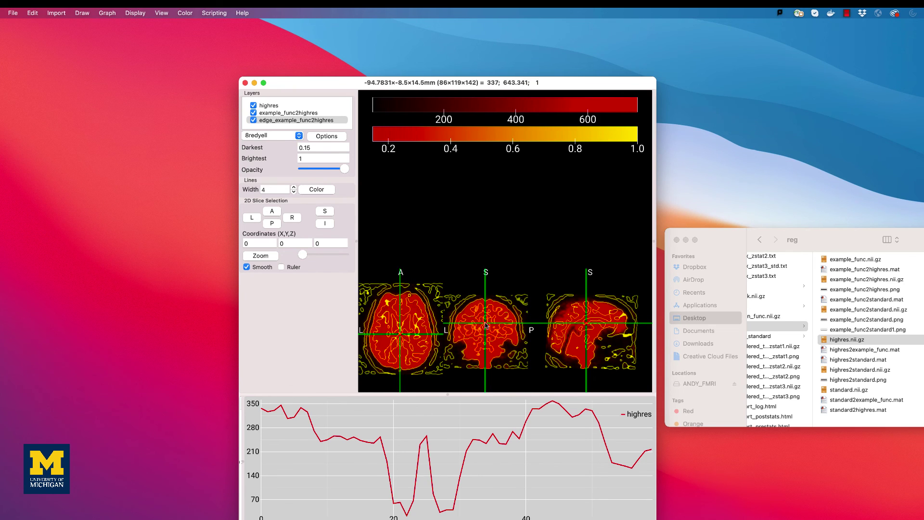
left_click(254, 113)
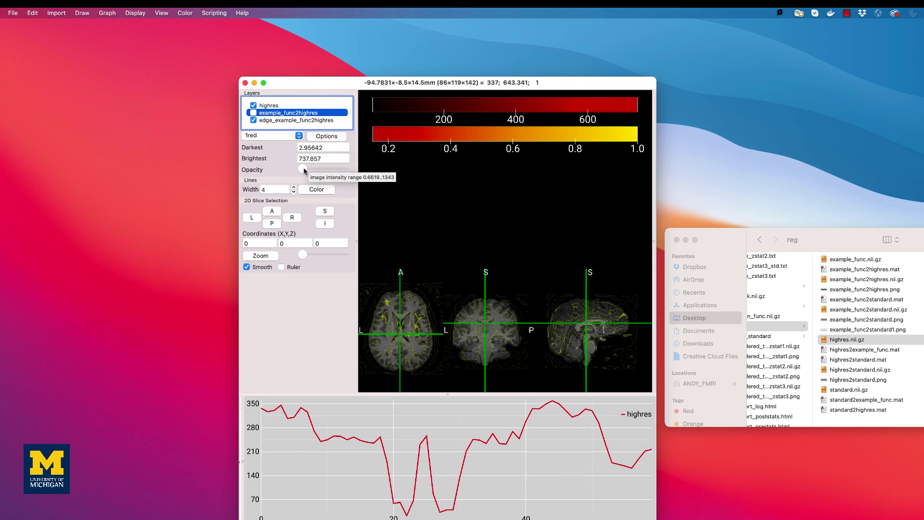
key("Down")
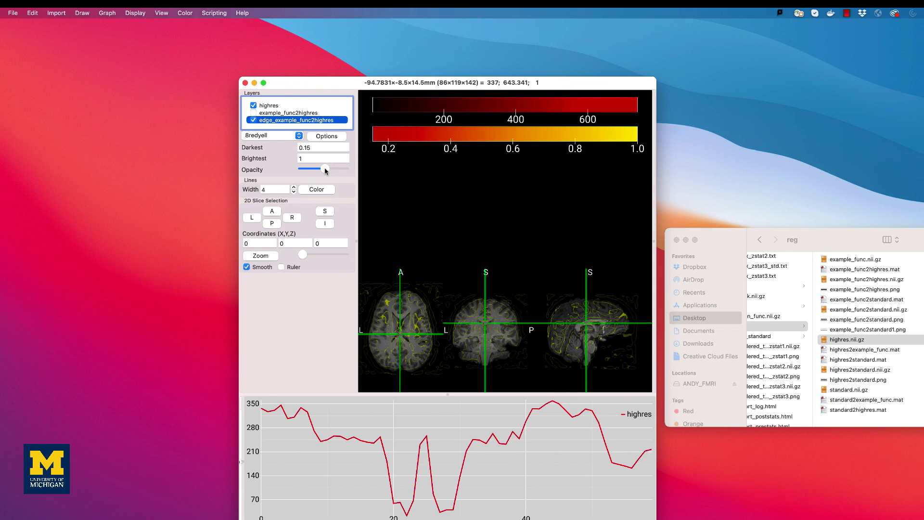